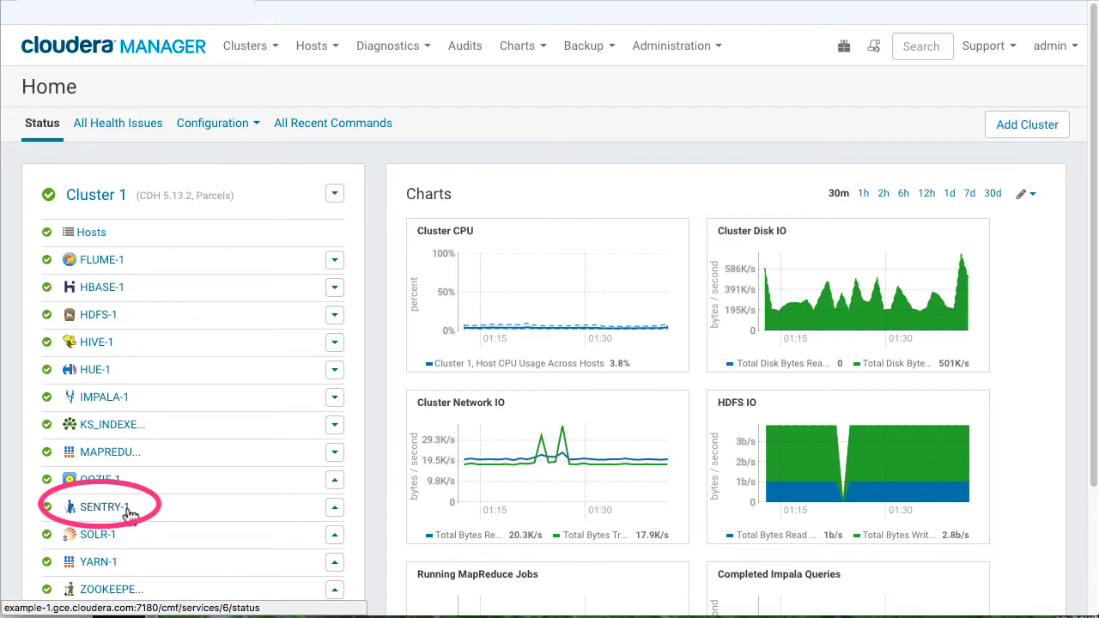
Step: Filter SENTRY-1's configuration on 'groups' to show Admin Groups: hive, impala, hue, solr, kafka
left_click(127, 511)
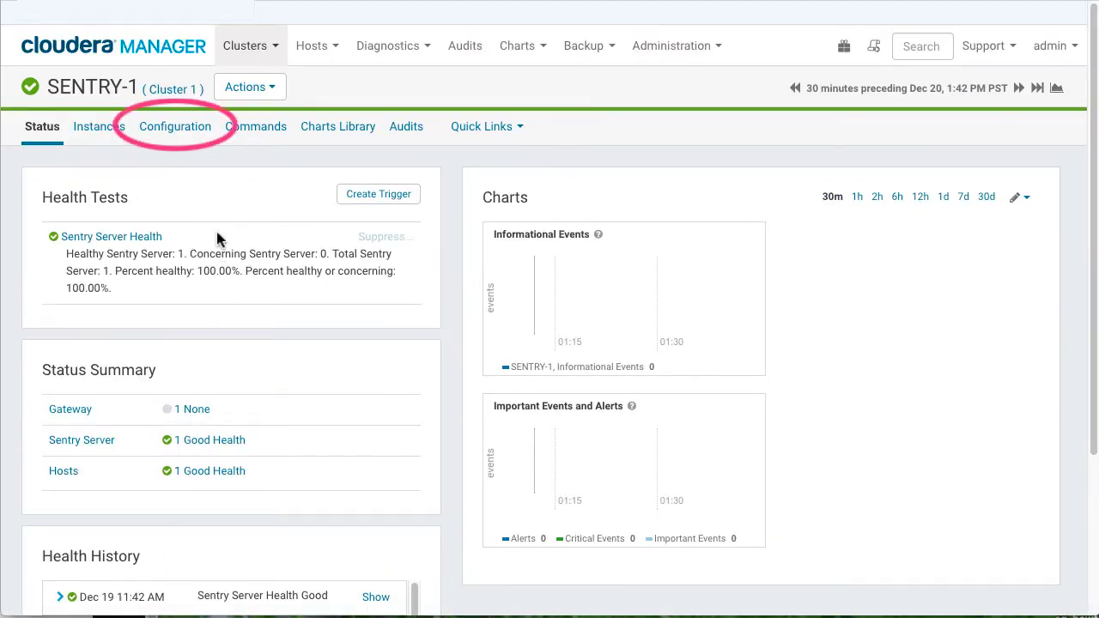
left_click(208, 142)
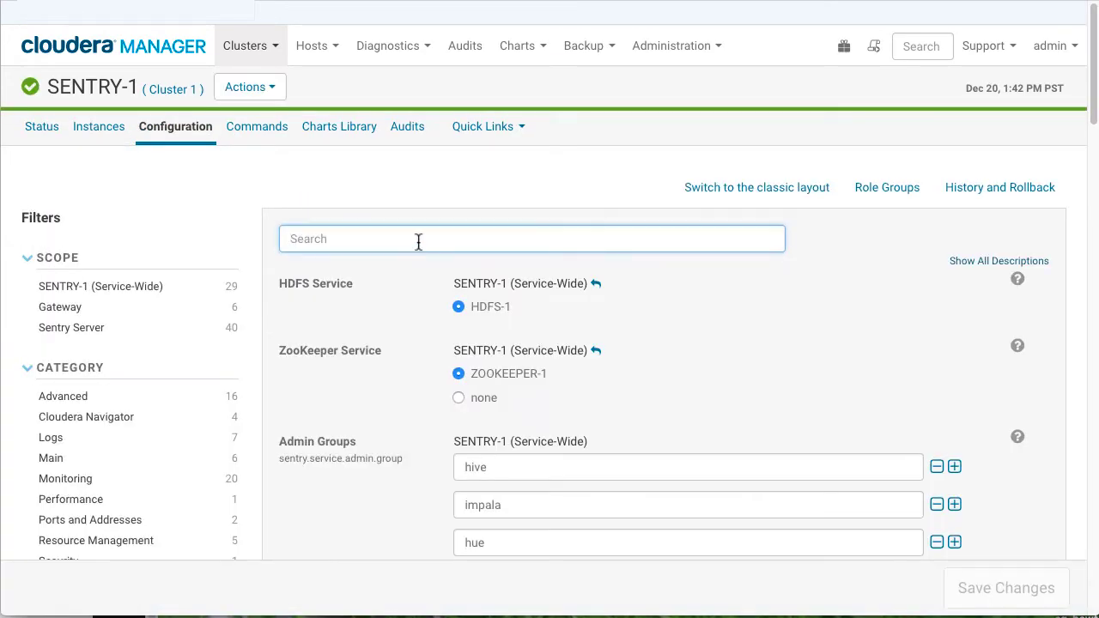
type("groups")
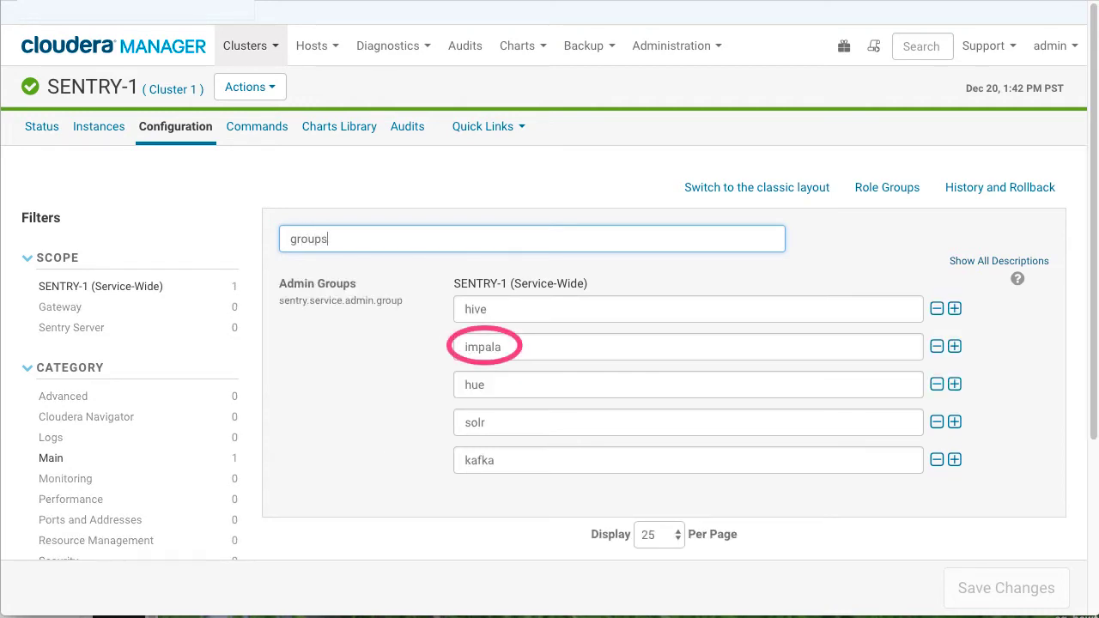
left_click(188, 62)
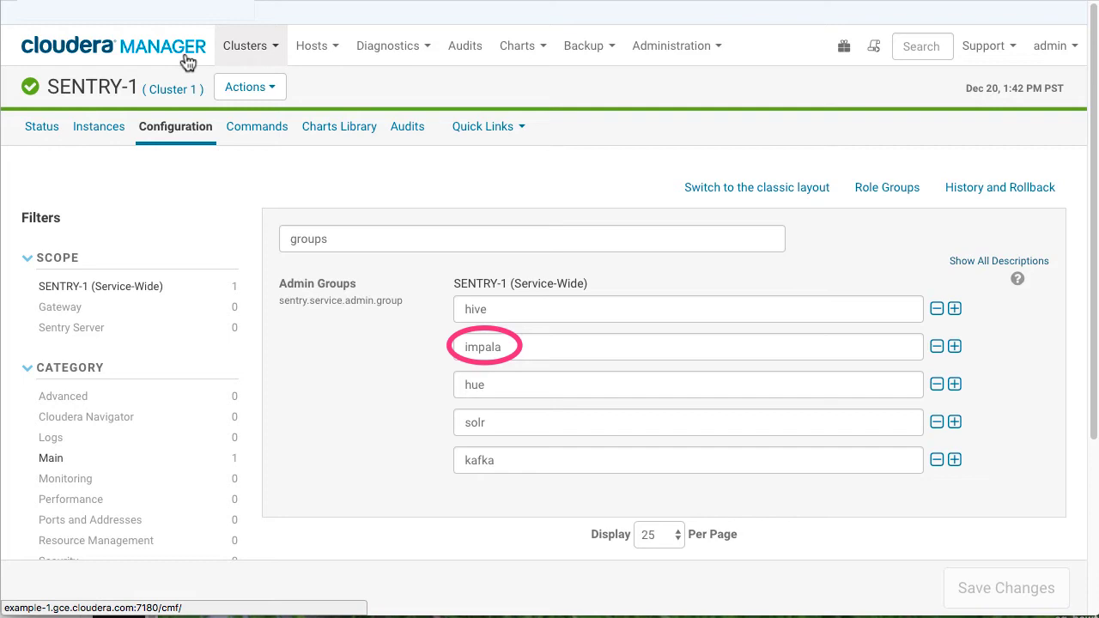
Step: Launch the Hue Load Balanced web UI from the HUE-1 service
left_click(187, 64)
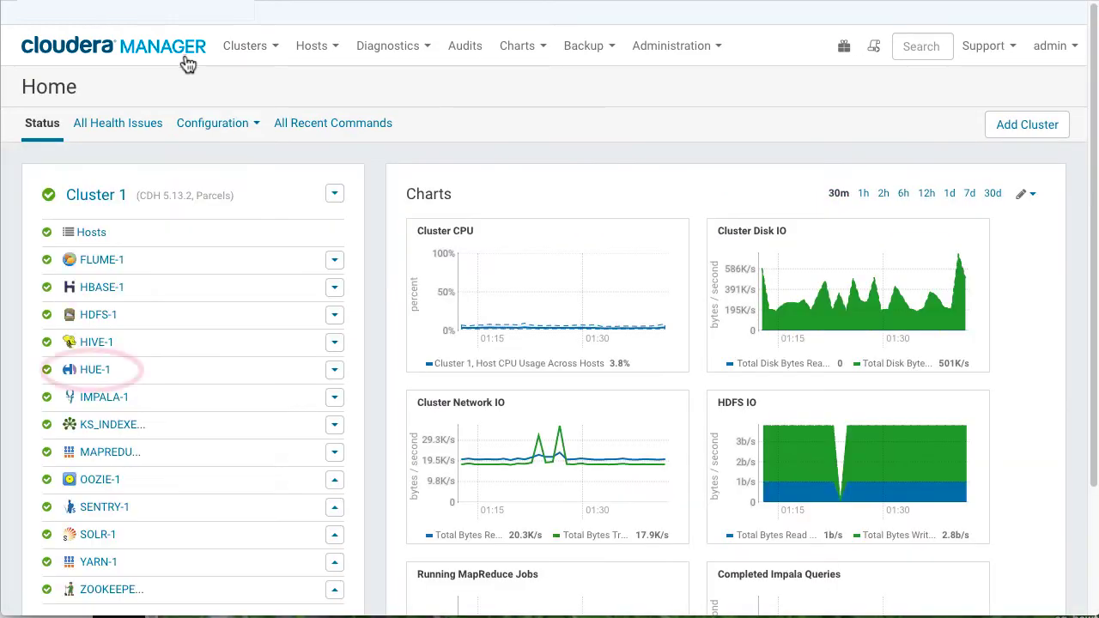
left_click(113, 378)
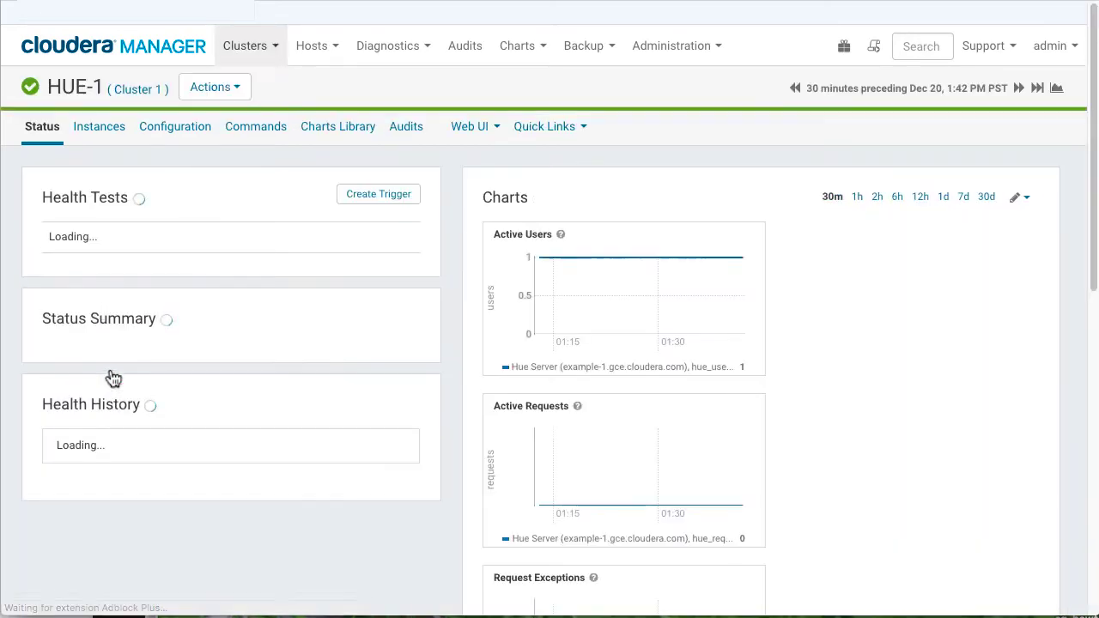
left_click(496, 134)
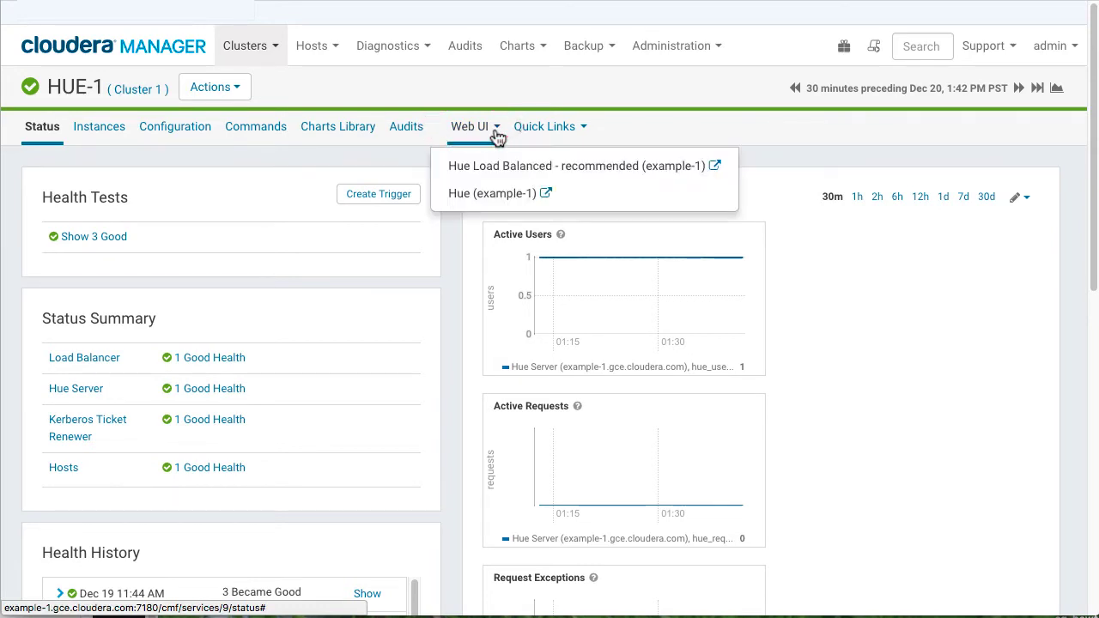
left_click(547, 180)
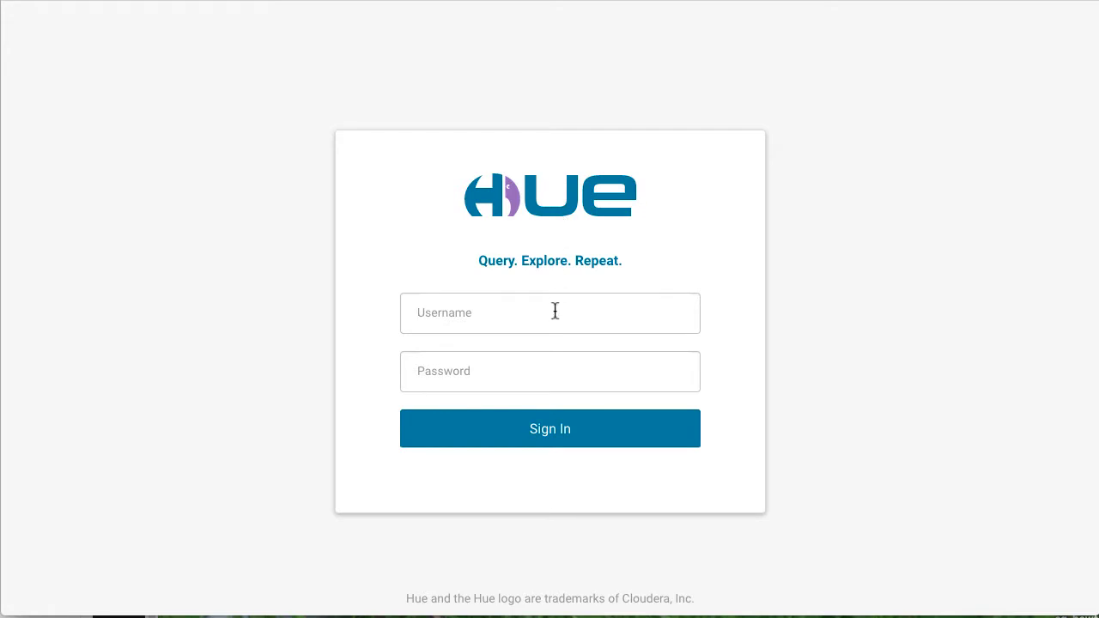
Step: Sign in to Hue with the admin account's username and password
left_click(556, 311)
type("admin")
key("Tab")
type("admin")
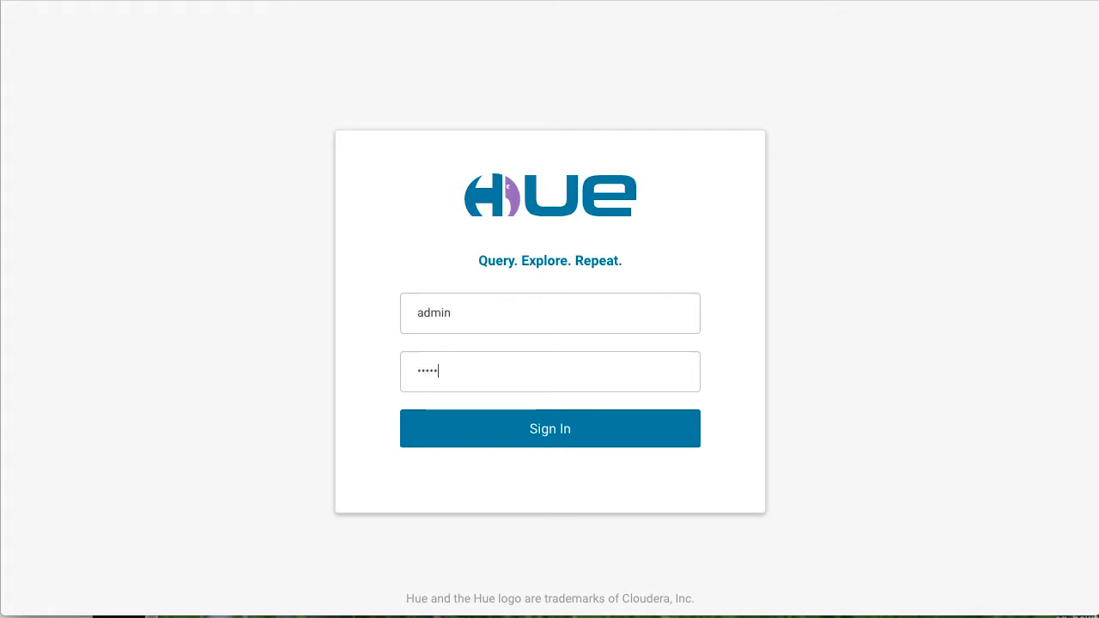
left_click(605, 430)
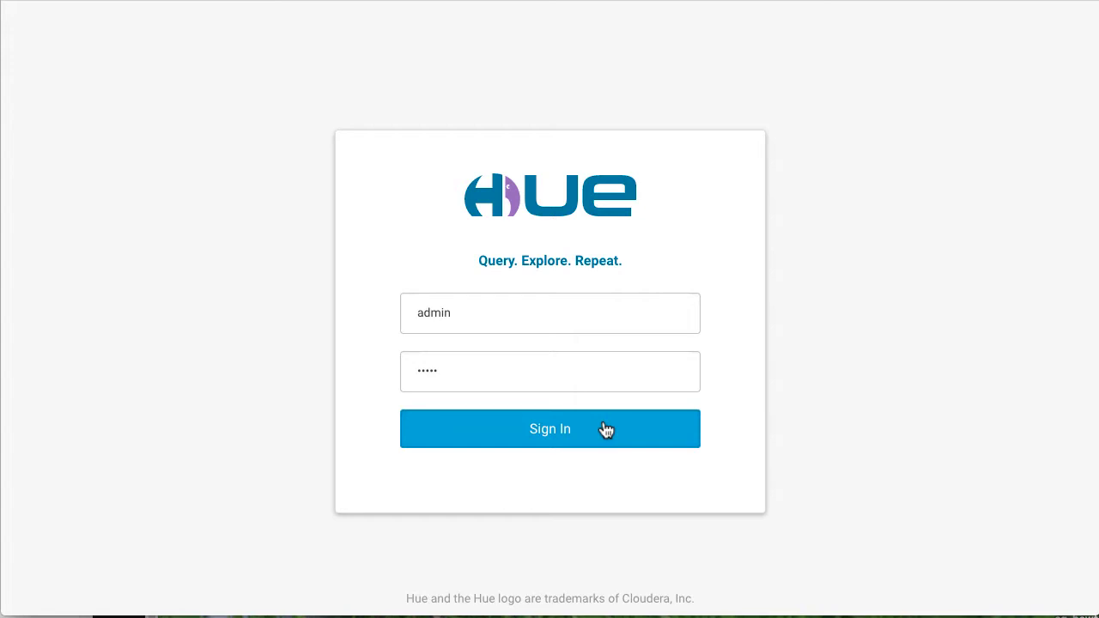
left_click(605, 429)
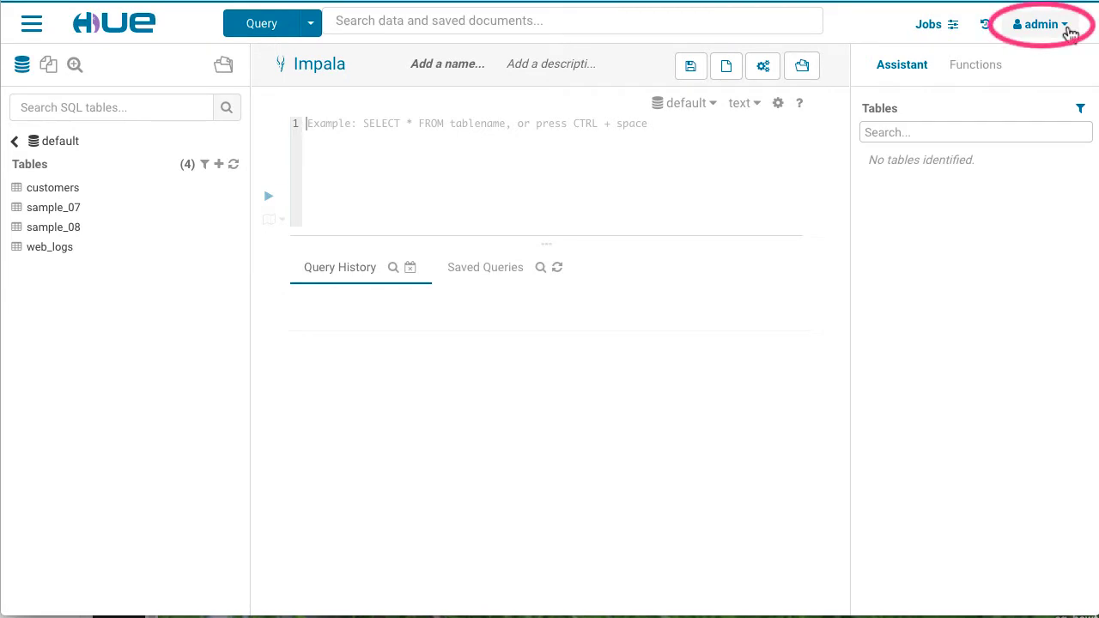
Step: In Manage Users, add Hue user 'impala' with its password entered and confirmed
left_click(1069, 31)
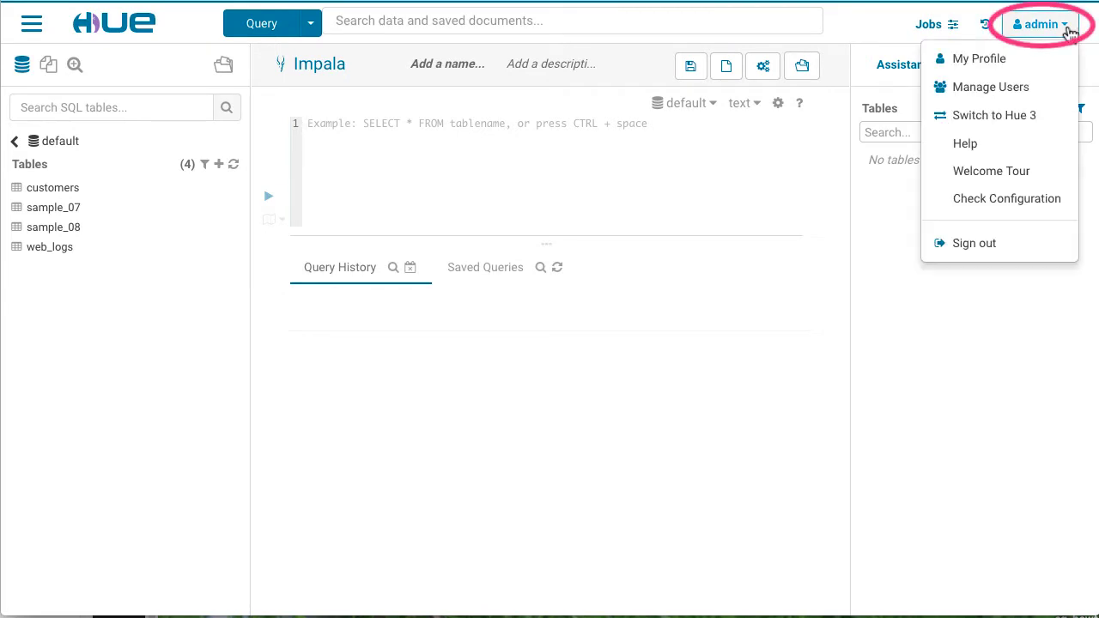
left_click(1056, 96)
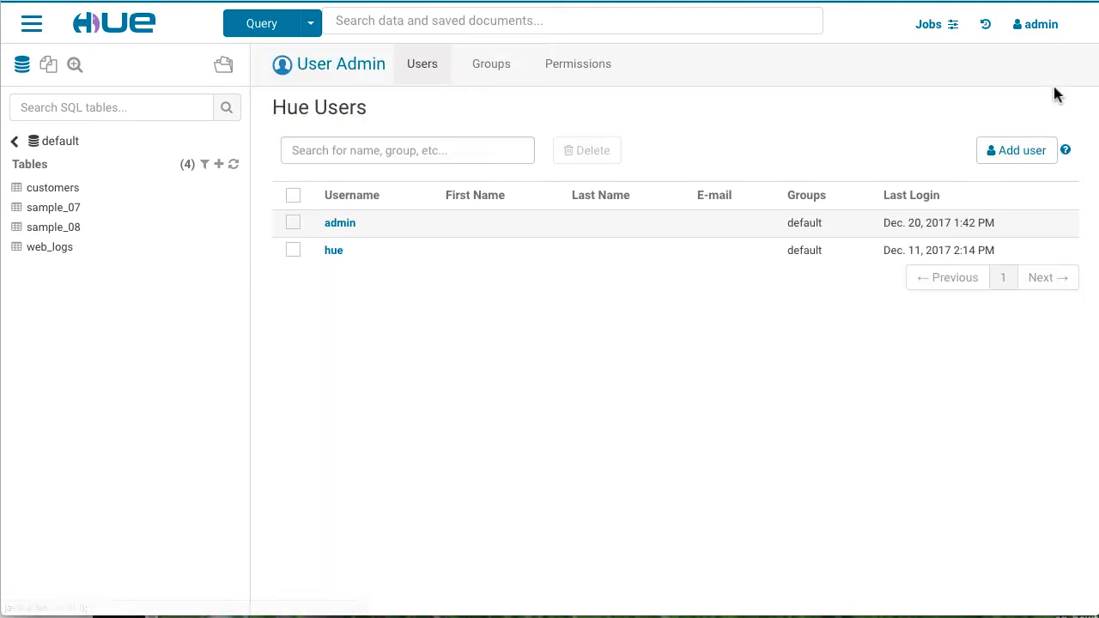
left_click(1022, 151)
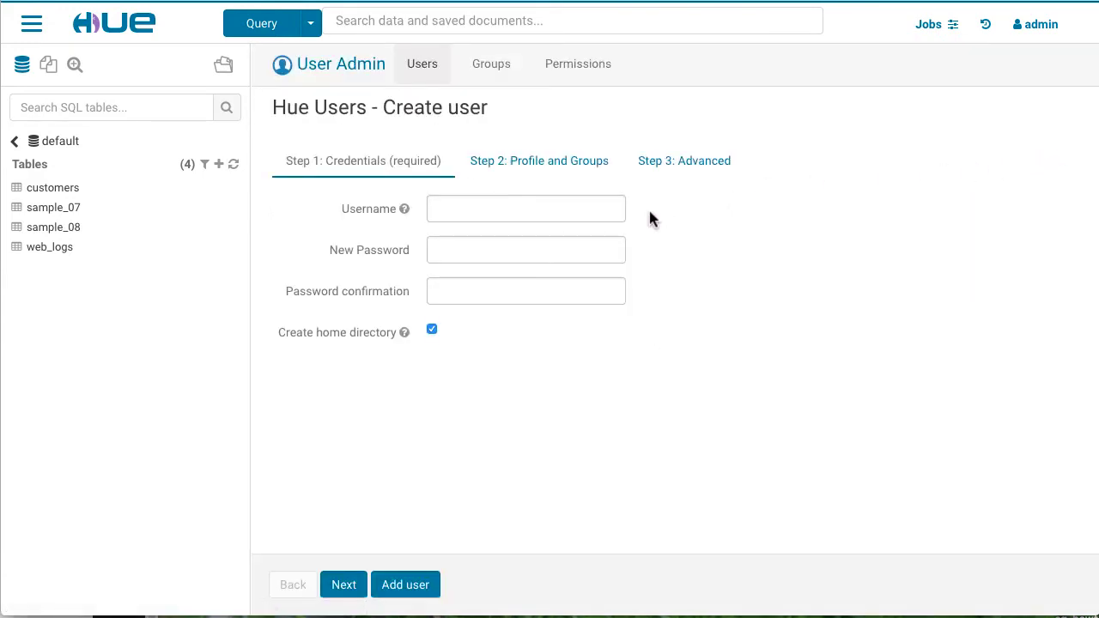
left_click(609, 209)
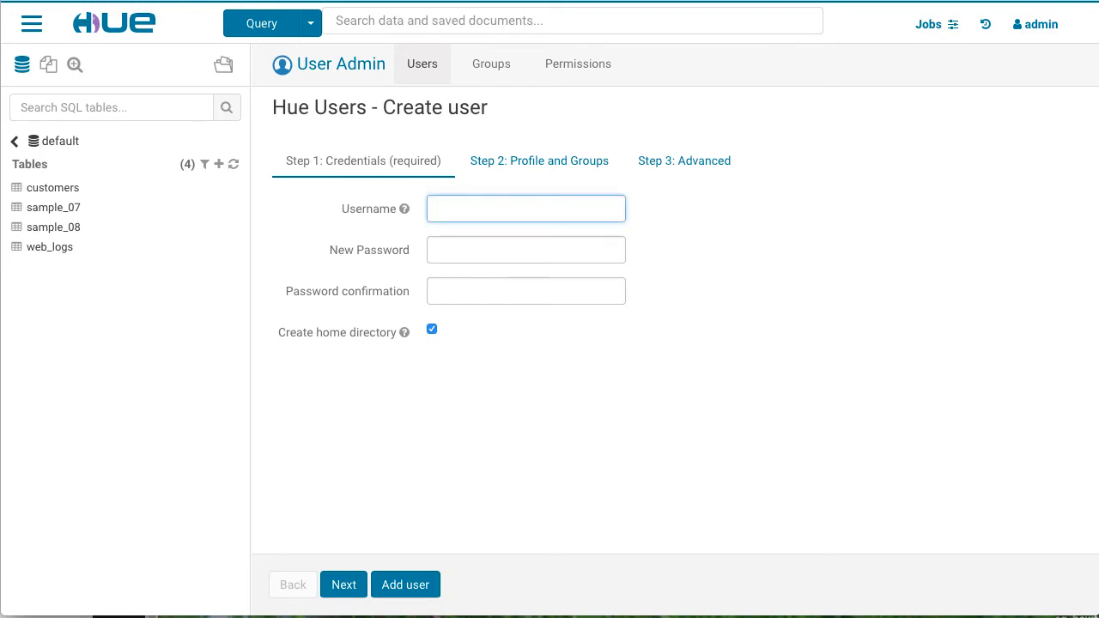
type("impala")
key("Tab")
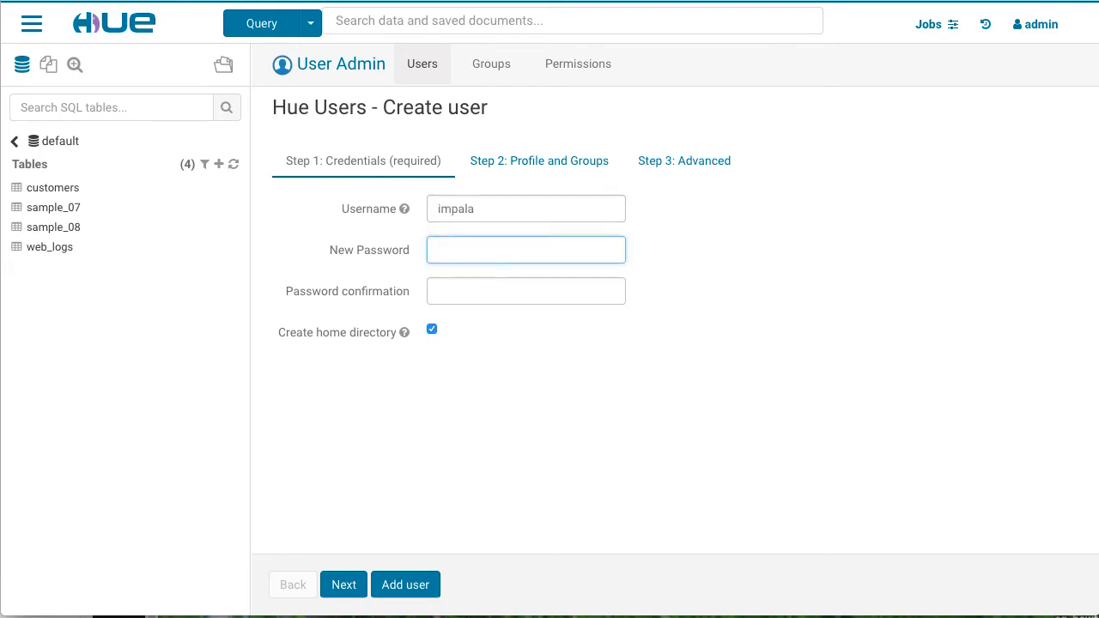
type("impala12")
key("Tab")
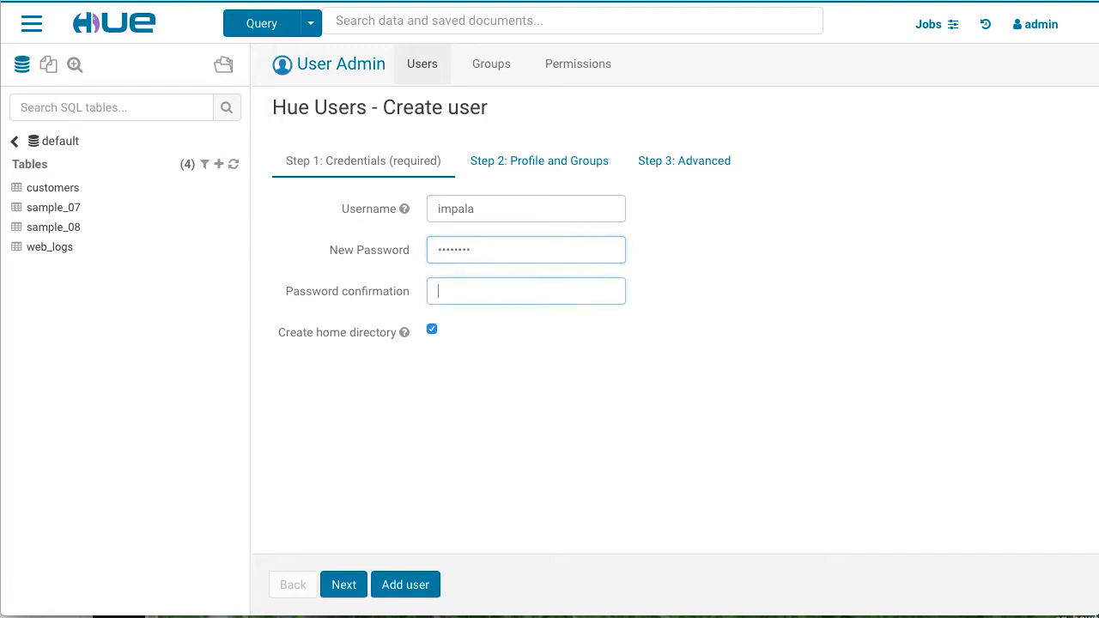
type("impala12")
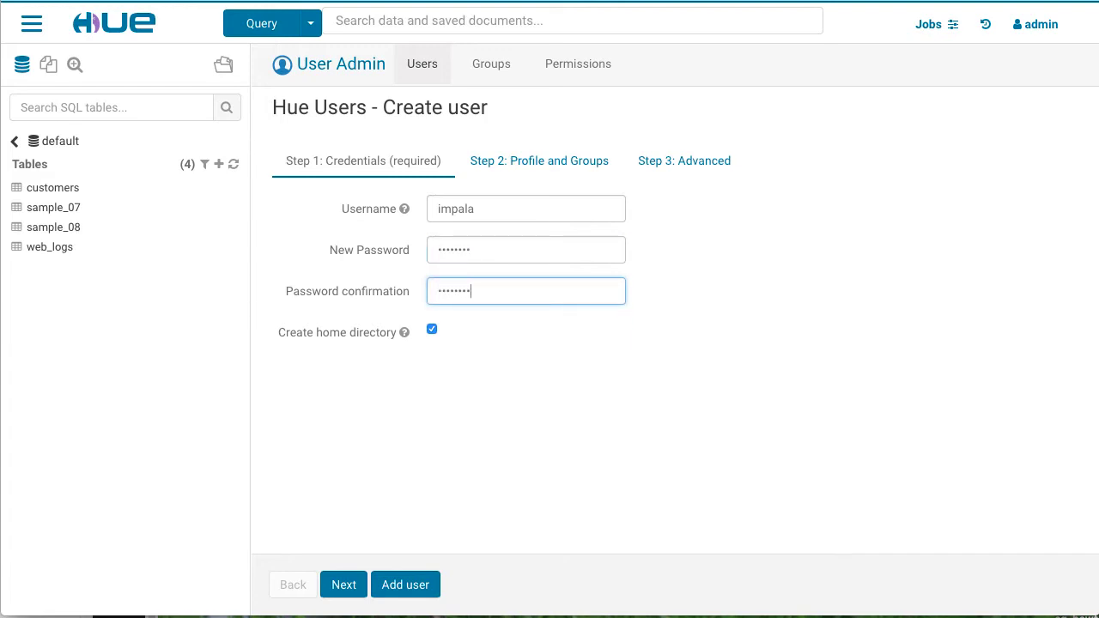
left_click(434, 584)
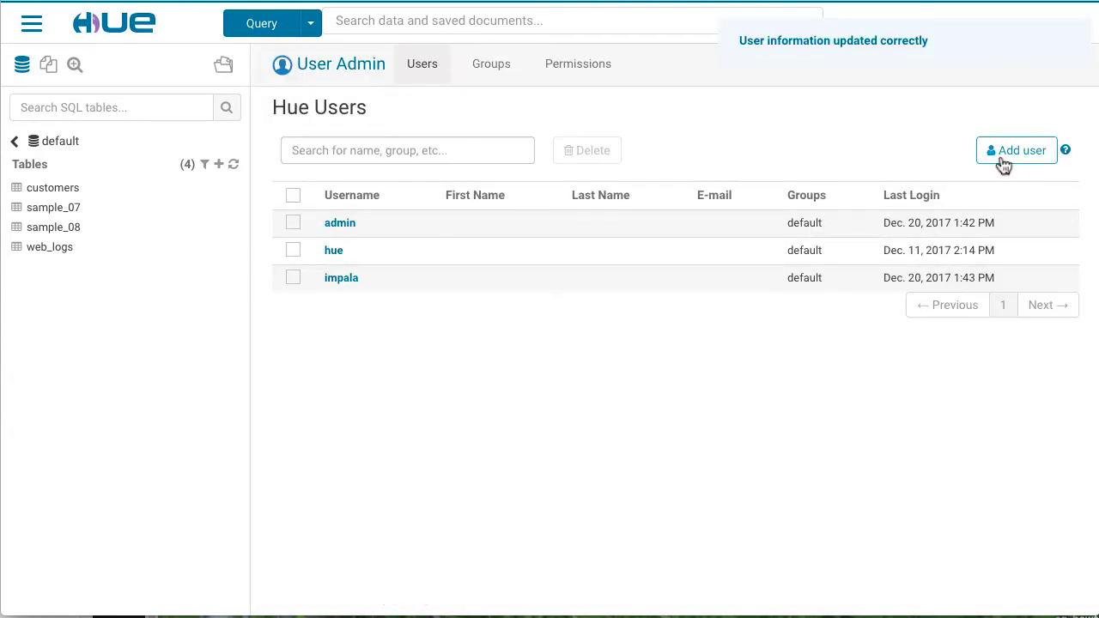
Step: Add Hue user 'testuser1', entering its password in both password fields
left_click(1052, 154)
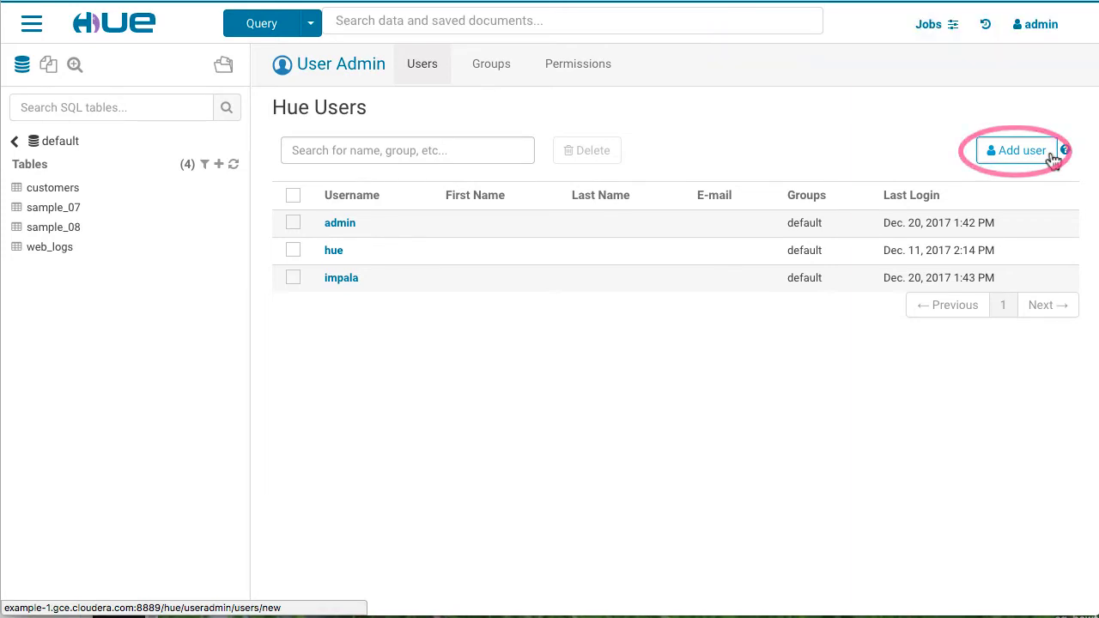
left_click(608, 206)
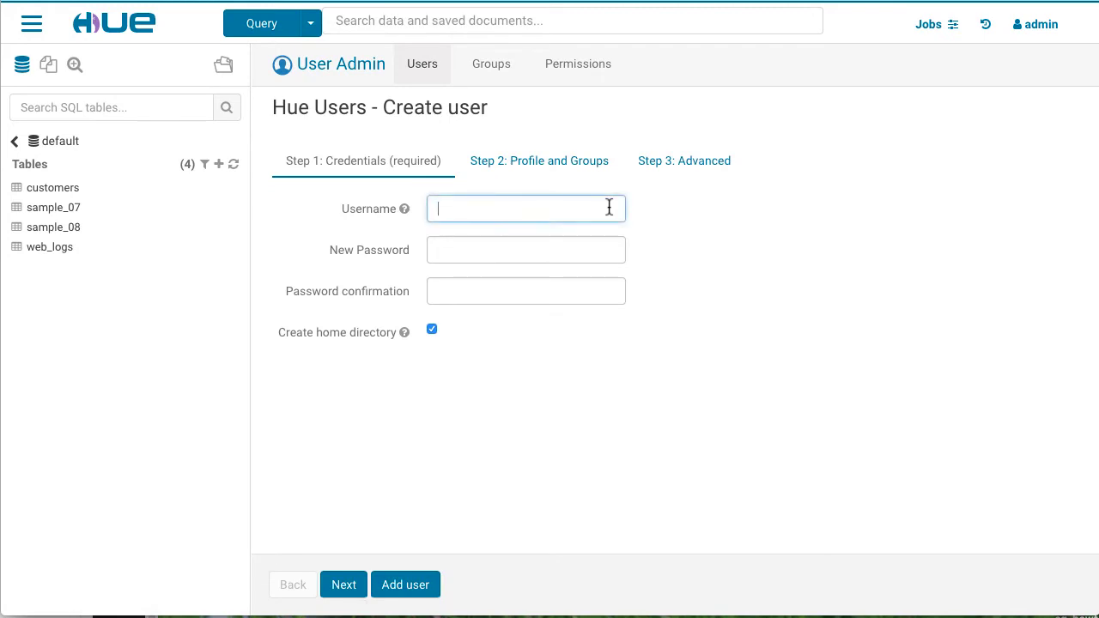
type("testuser1")
key("Tab")
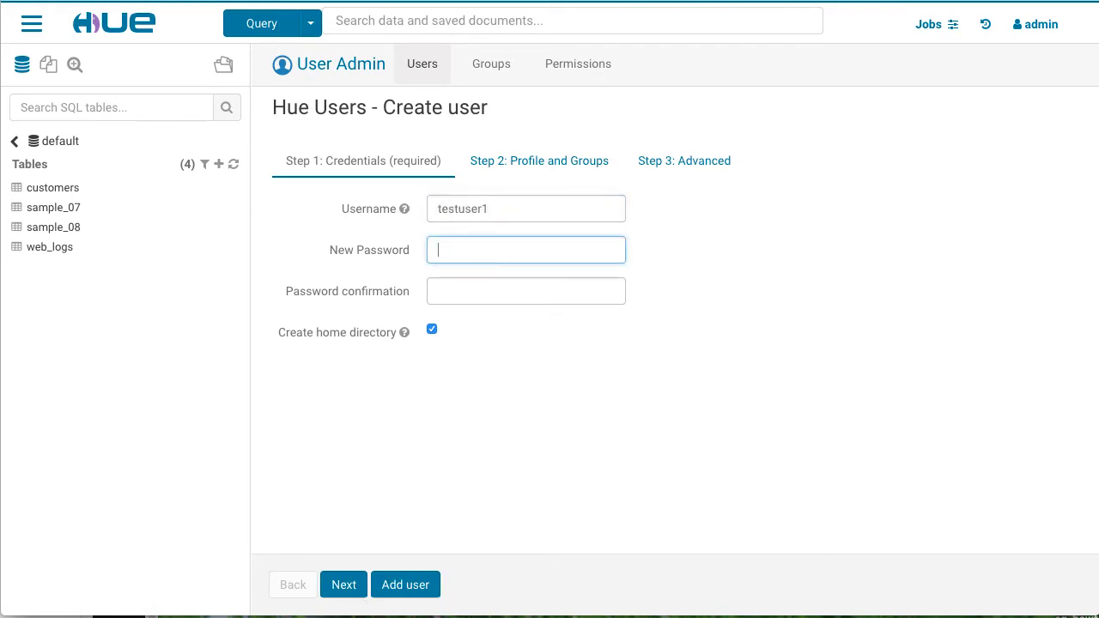
type("password")
key("Tab")
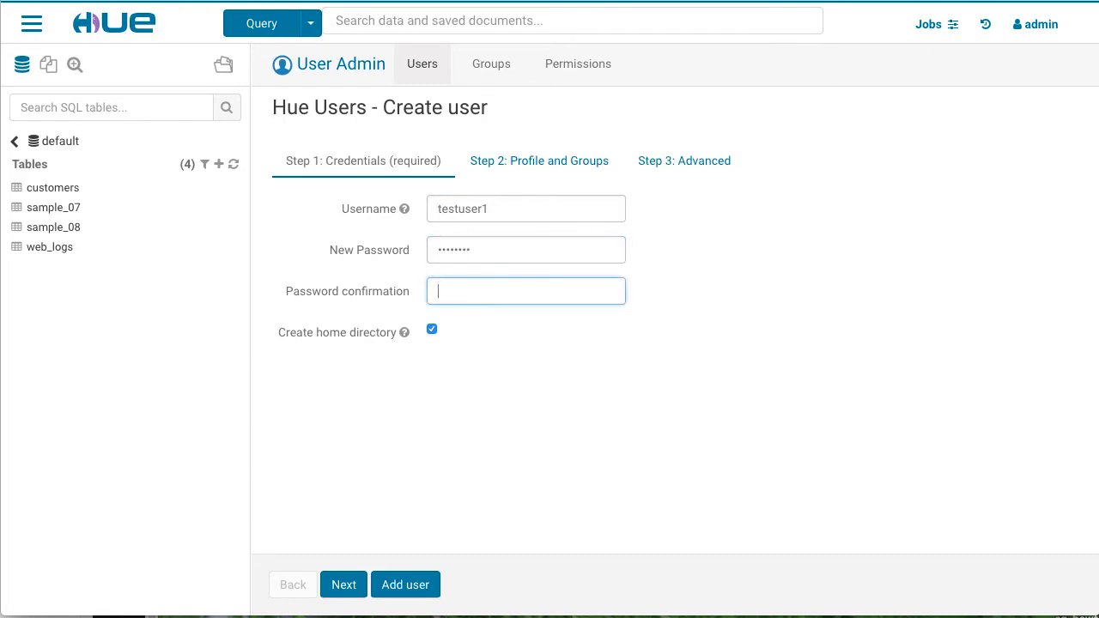
type("password")
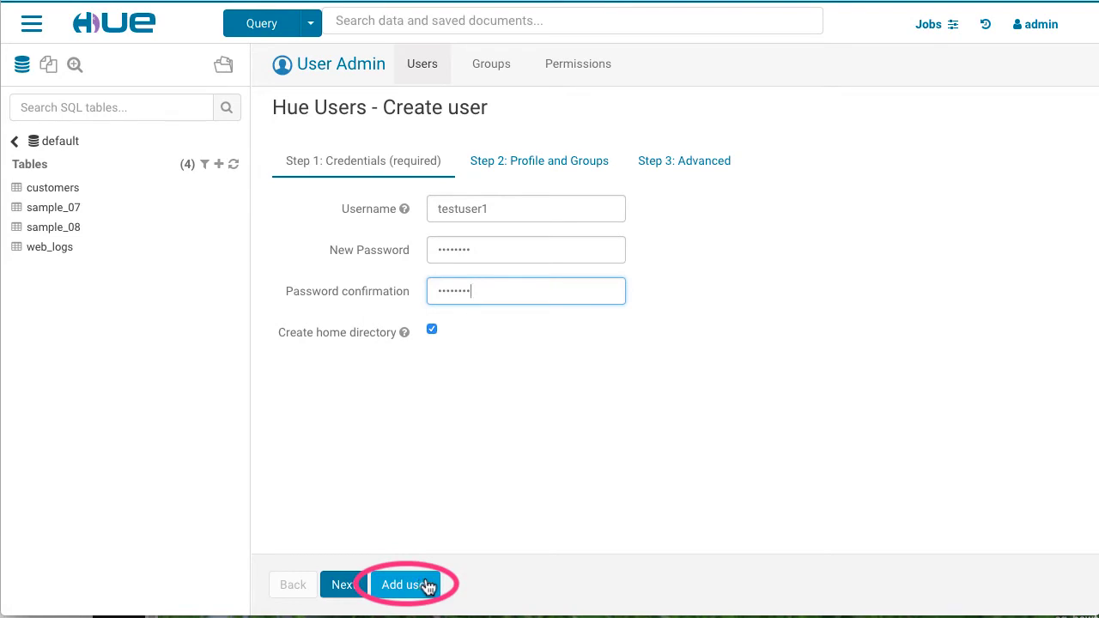
left_click(427, 586)
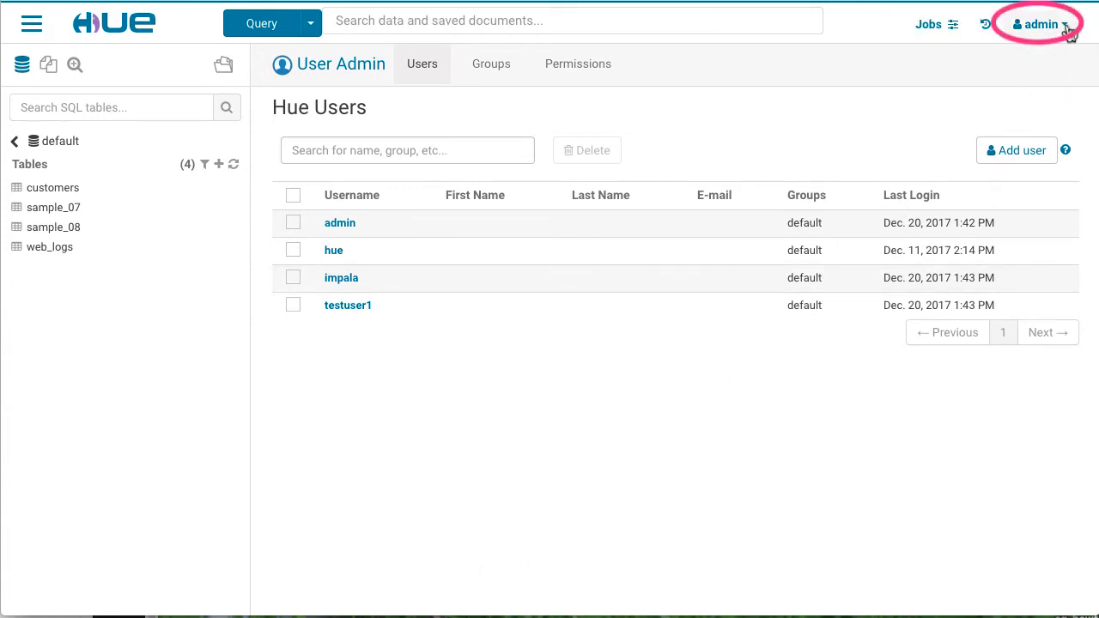
Step: Sign out of admin and sign back in as the impala user with its password
left_click(1065, 28)
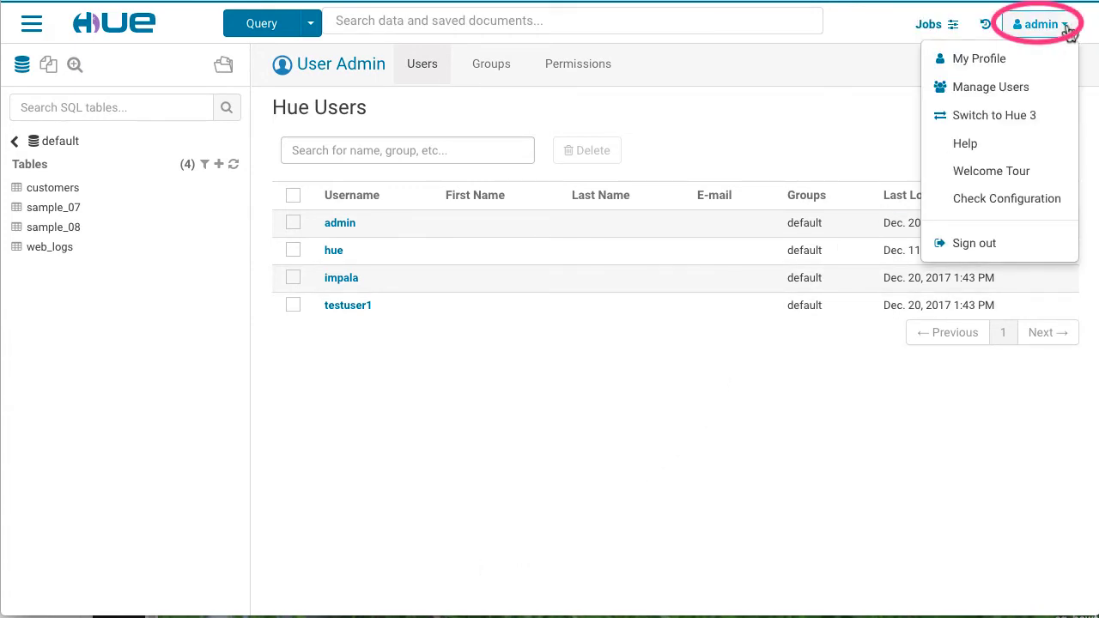
left_click(1035, 247)
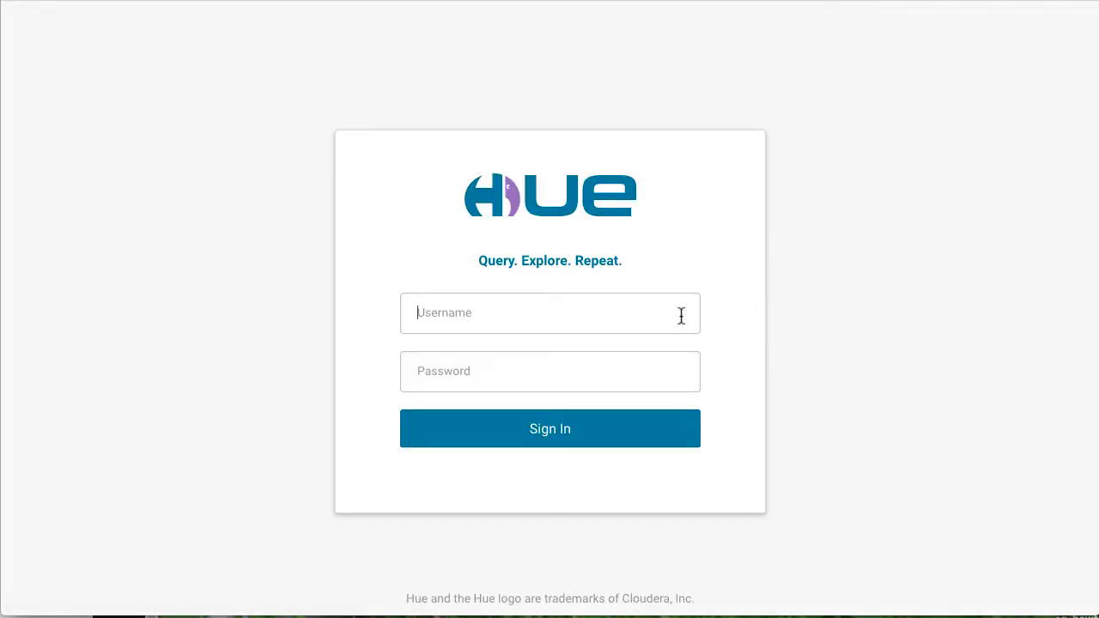
type("impala")
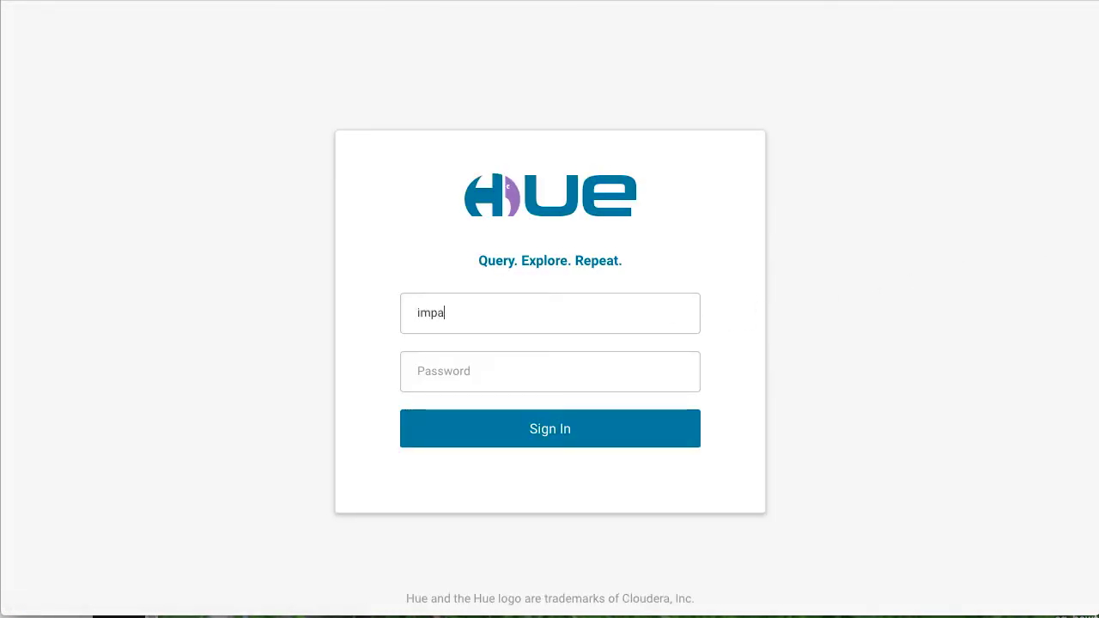
key("Tab")
type("impala12")
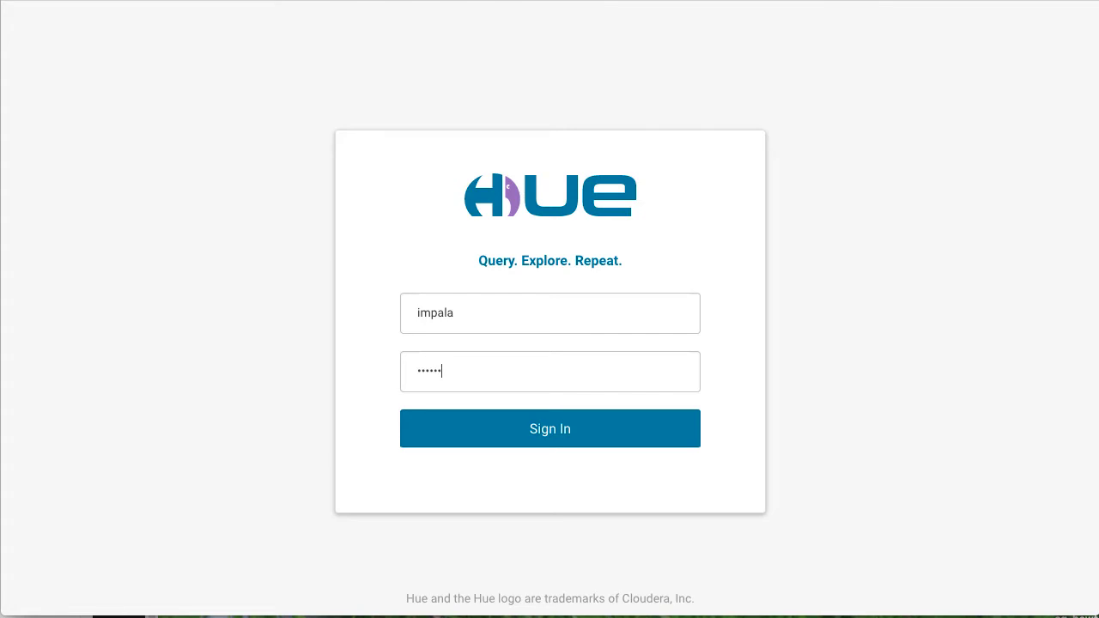
left_click(664, 429)
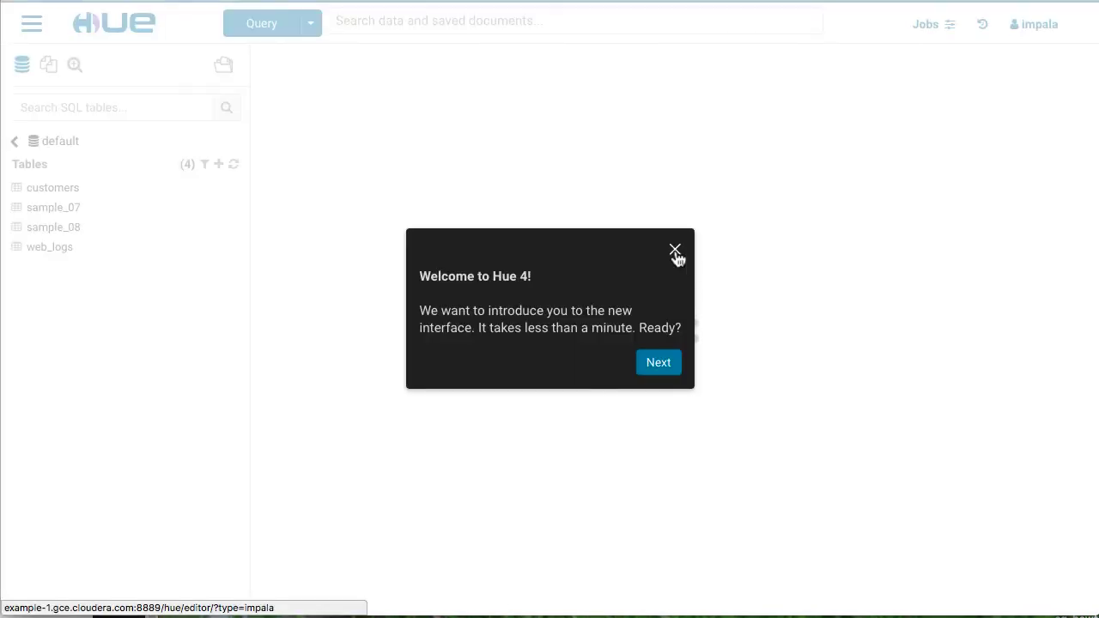
Step: Run 'select * from customers' in the Impala editor, returning 53 rows of ids and names
left_click(675, 250)
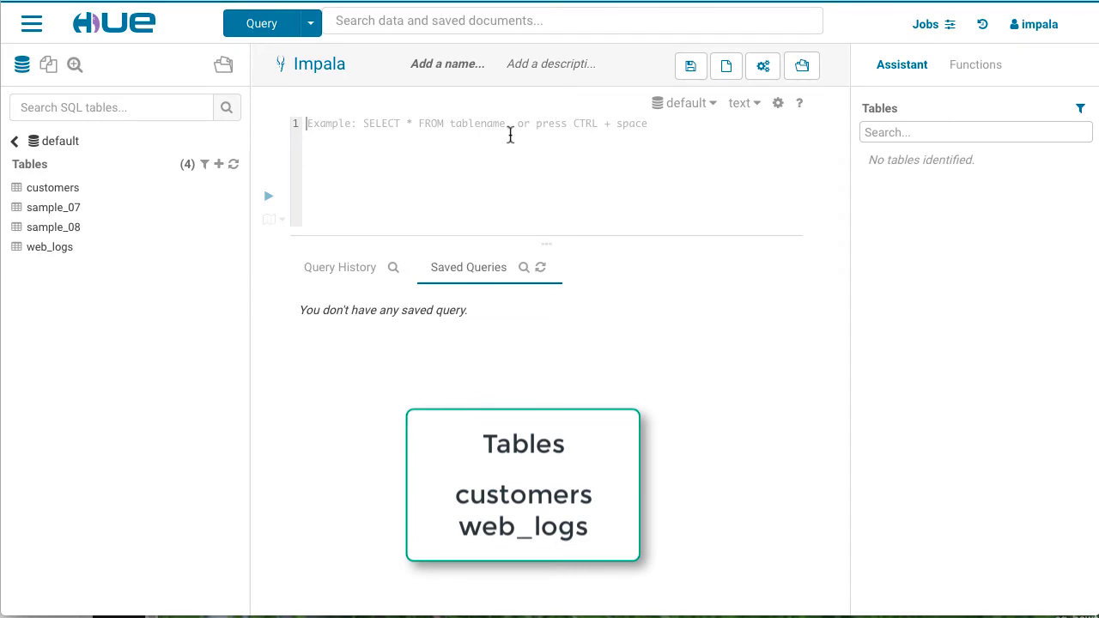
type("select *")
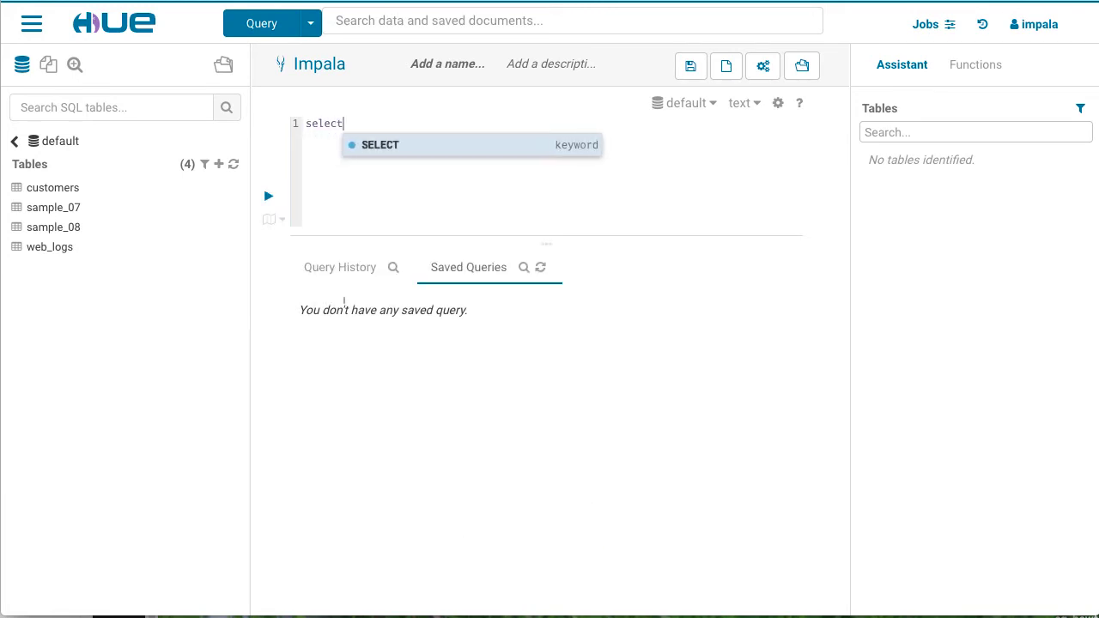
type("m c")
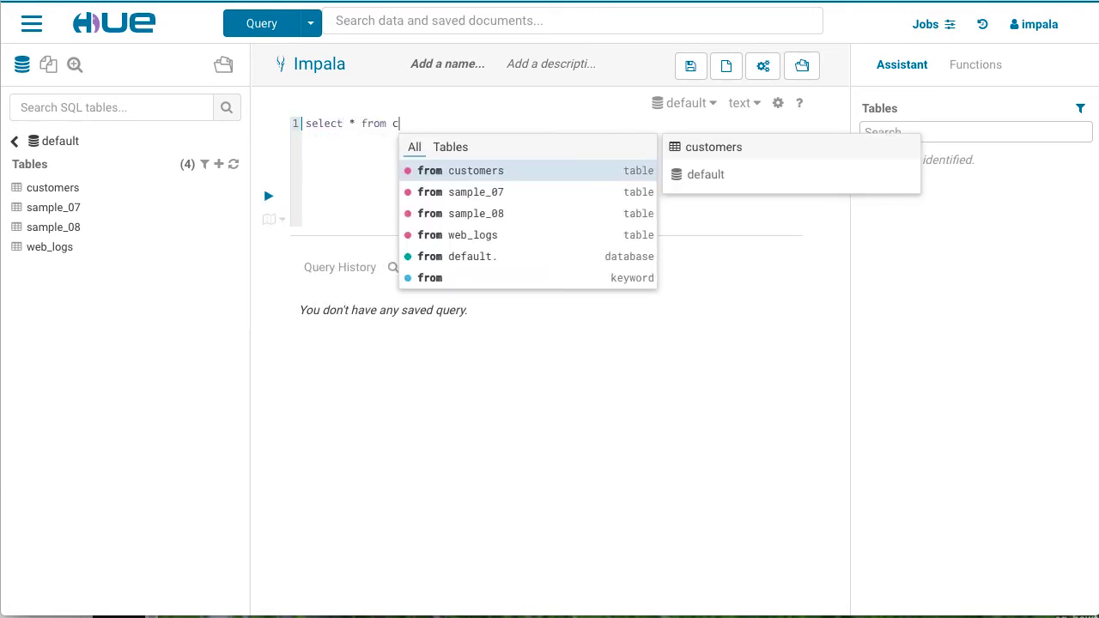
type("ustomers")
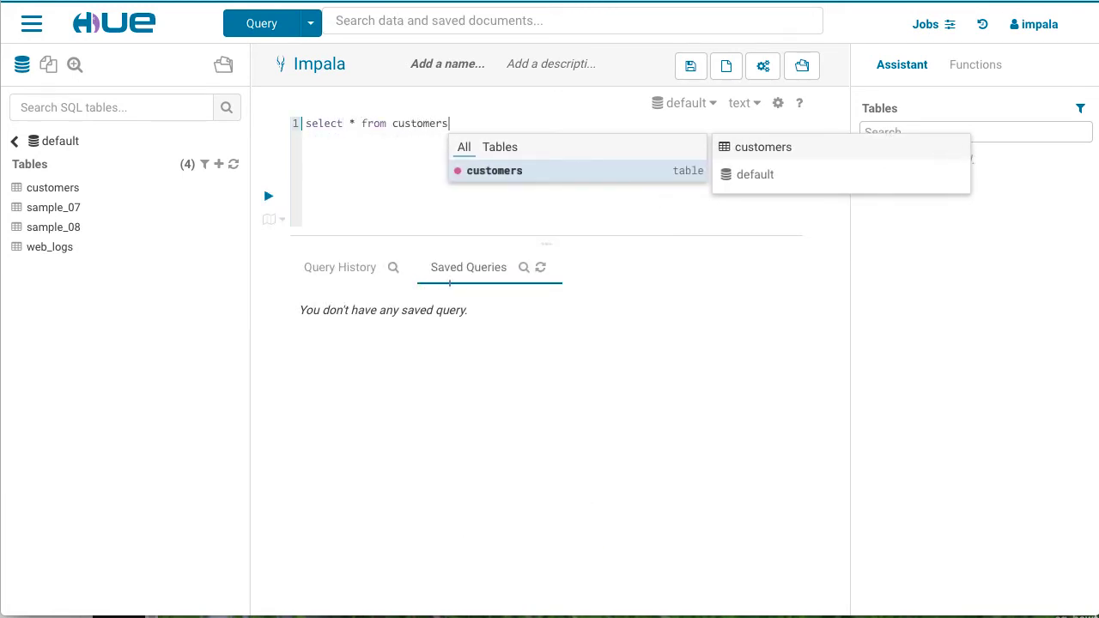
left_click(316, 196)
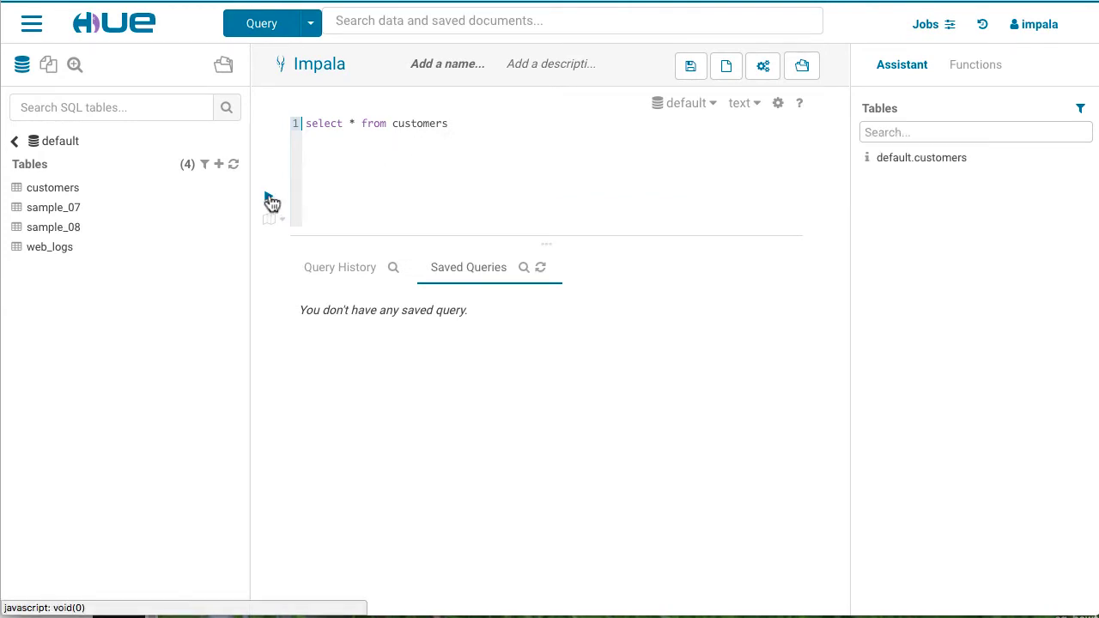
left_click(269, 198)
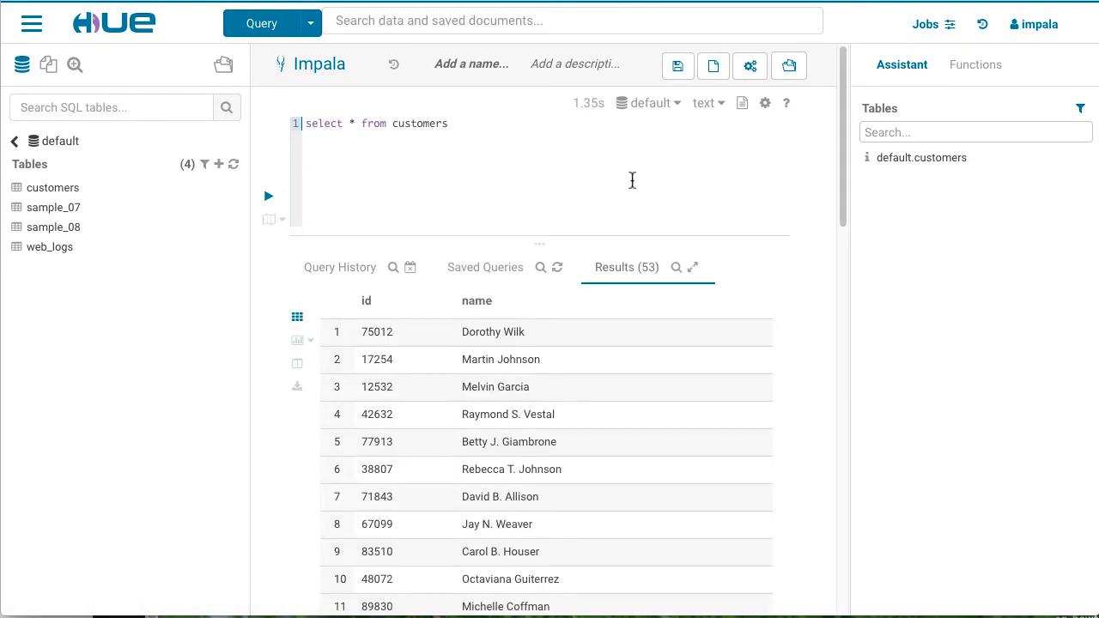
Step: Replace the table name customers with web_logs in the query
left_click_drag(452, 125, 393, 126)
type("ewb")
key("BackSpace")
key("BackSpace")
type("w")
key("BackSpace")
key("BackSpace")
type("web_logs")
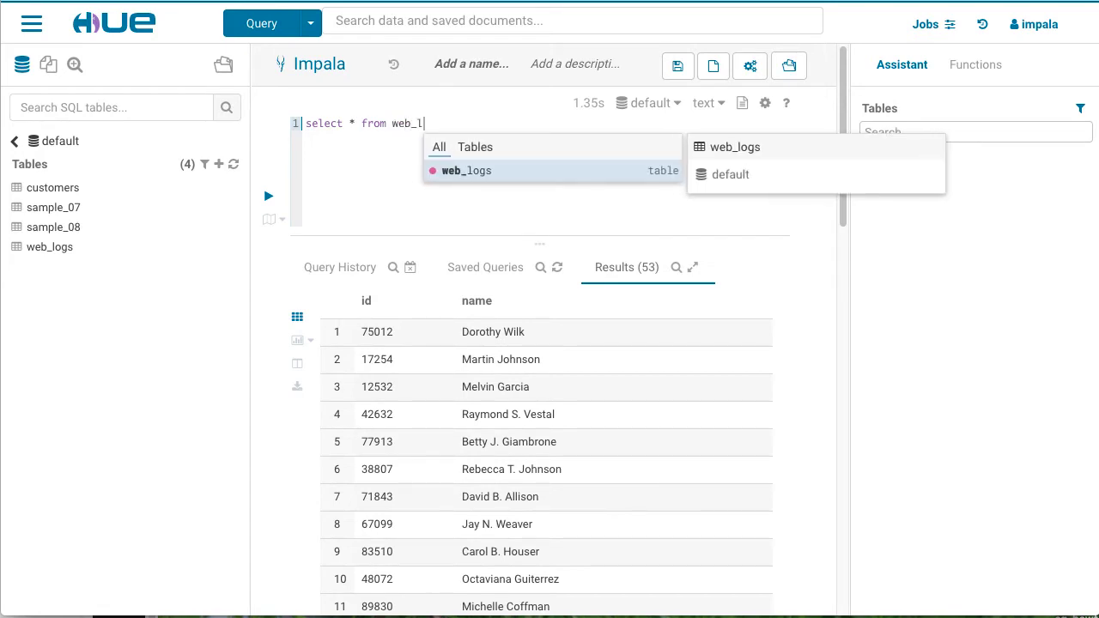
Step: Run 'select * from web_logs', returning 1,000 rows of log data
left_click(380, 189)
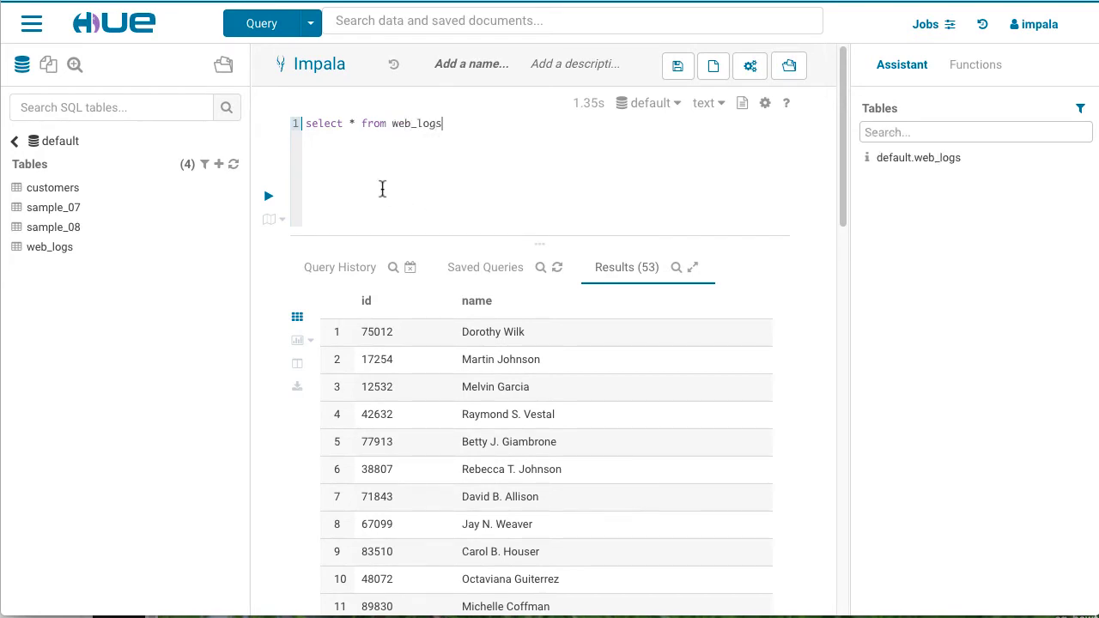
left_click(269, 199)
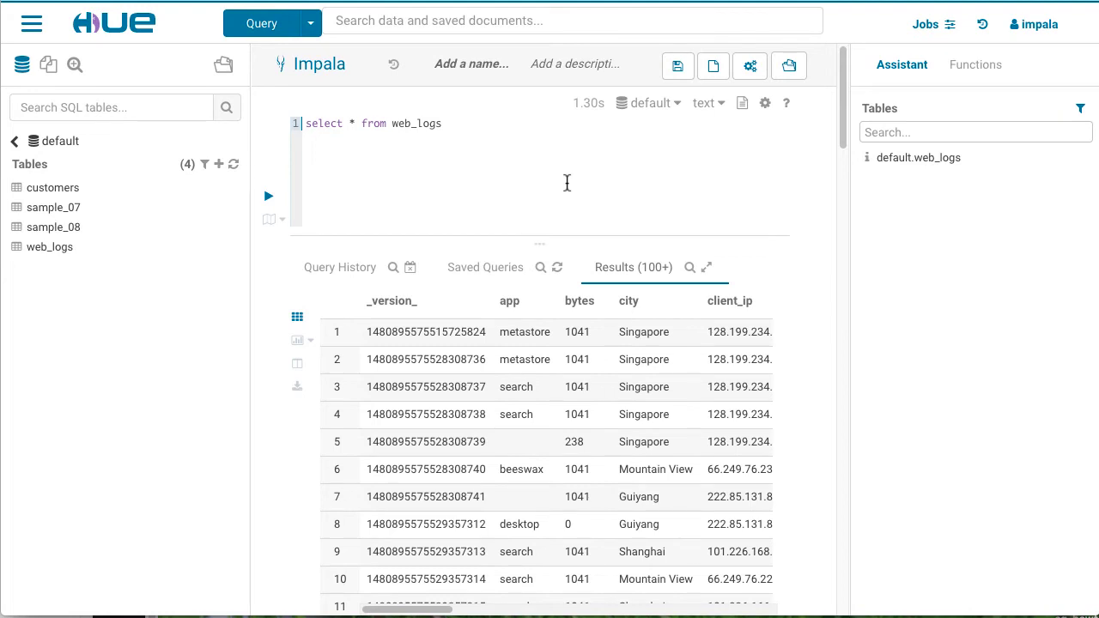
Step: Sign out of the admin session and enter testuser1's credentials on the sign-in page
left_click(1065, 25)
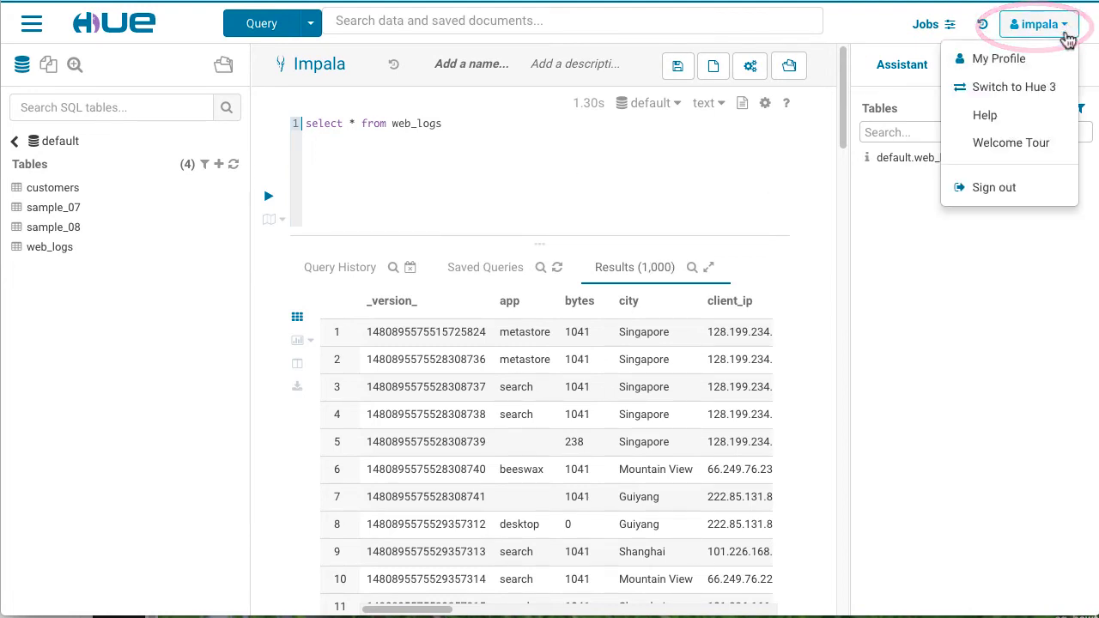
left_click(1041, 189)
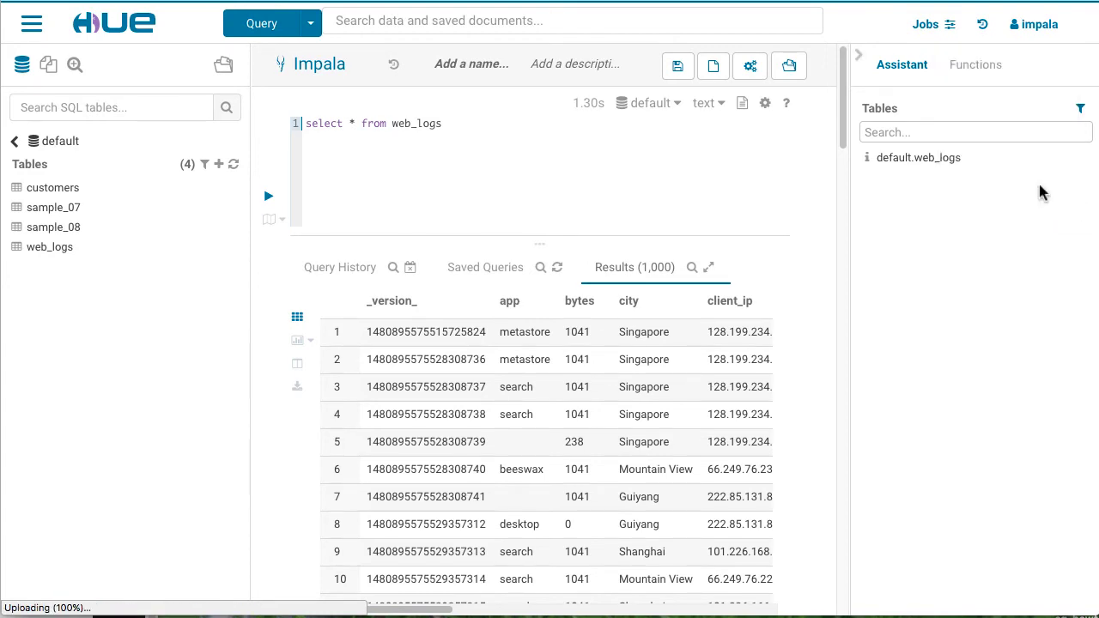
left_click(569, 314)
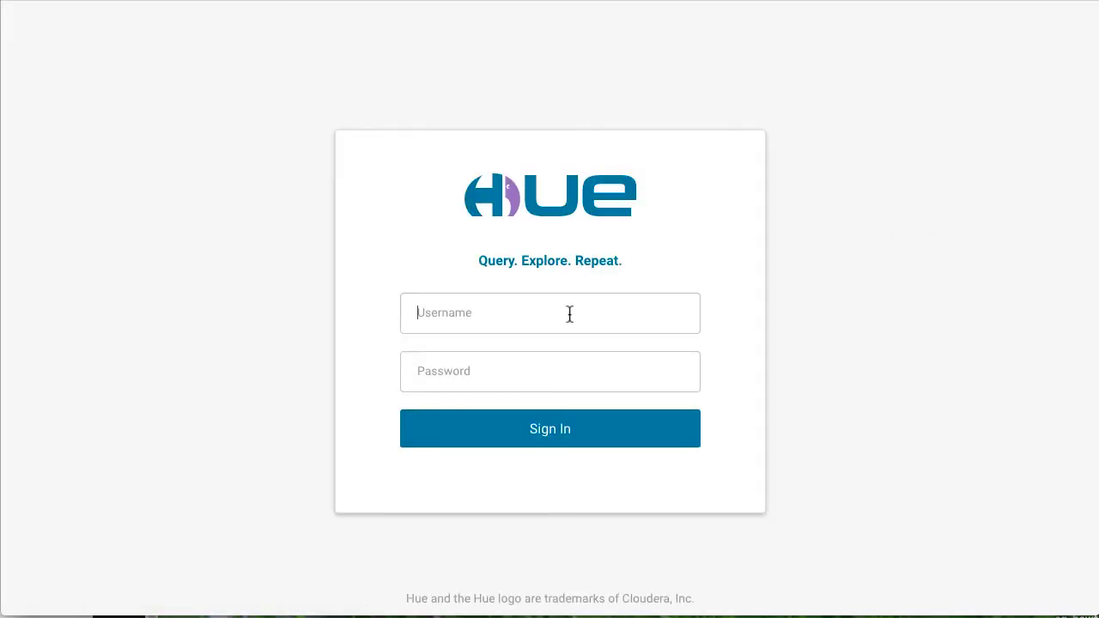
type("testuser1password")
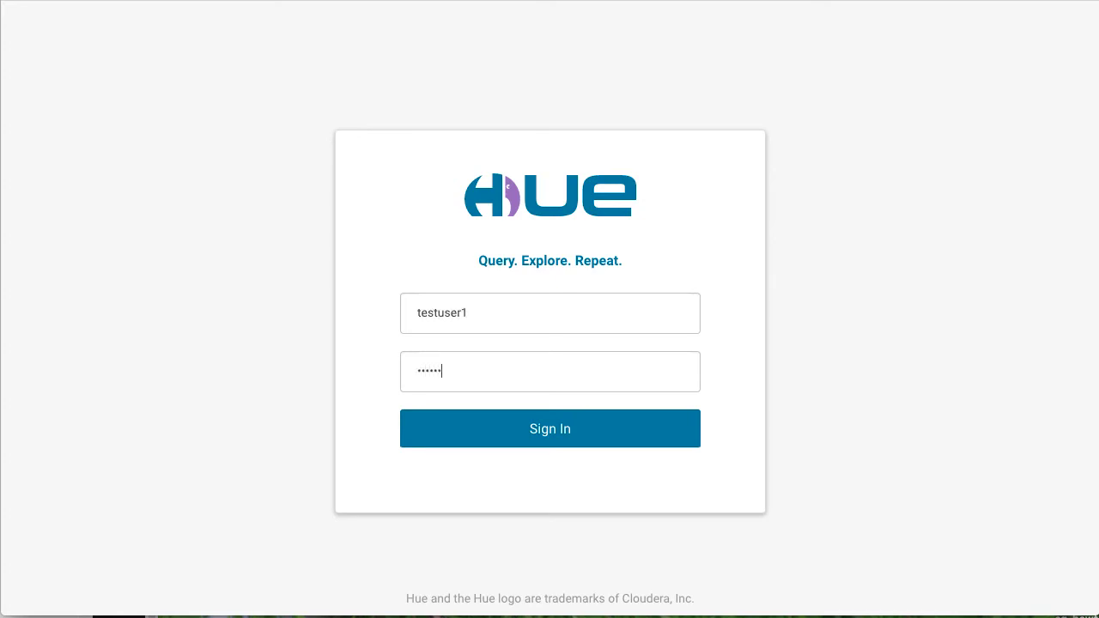
Step: Sign in as testuser1 and dismiss the Welcome to Hue 4 tour
left_click(606, 421)
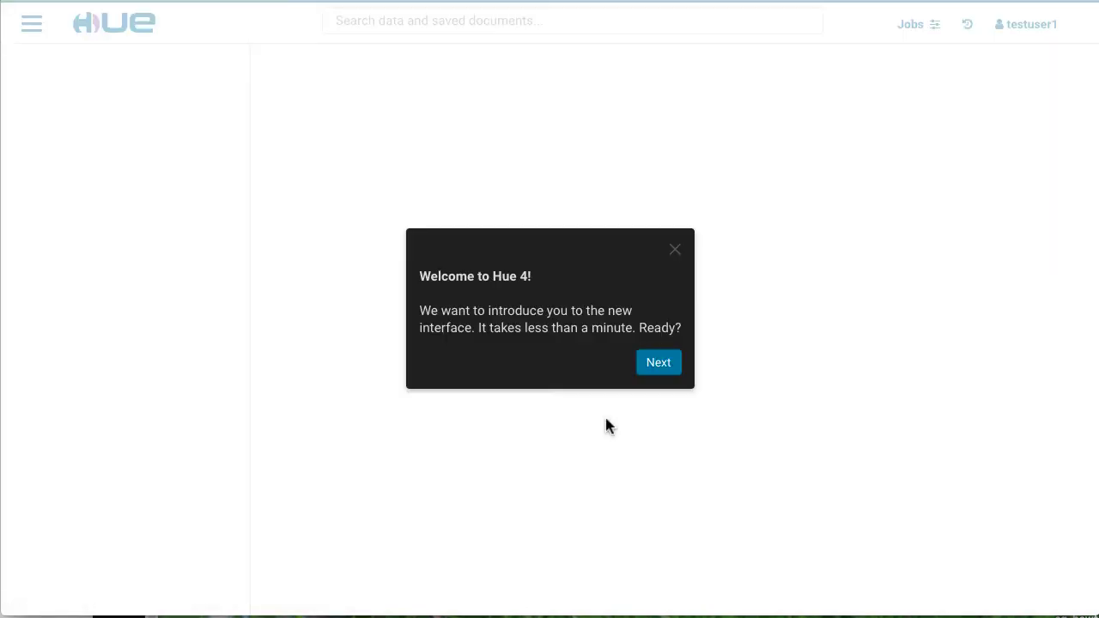
left_click(675, 250)
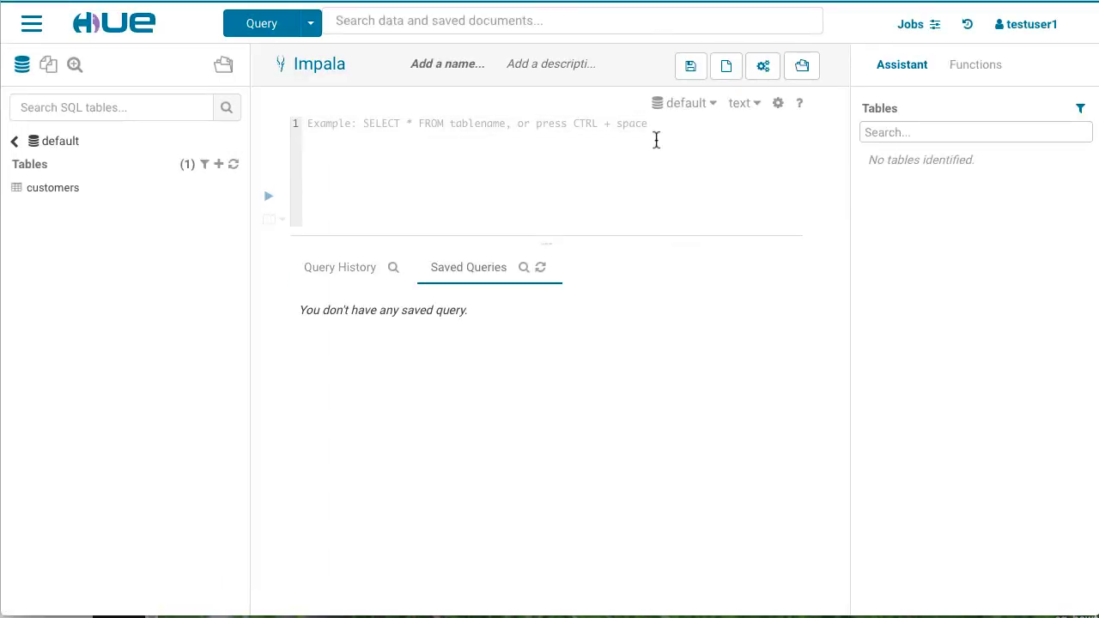
Step: As the test user, run select * from customers, which fails with an AuthorizationException
type("select ")
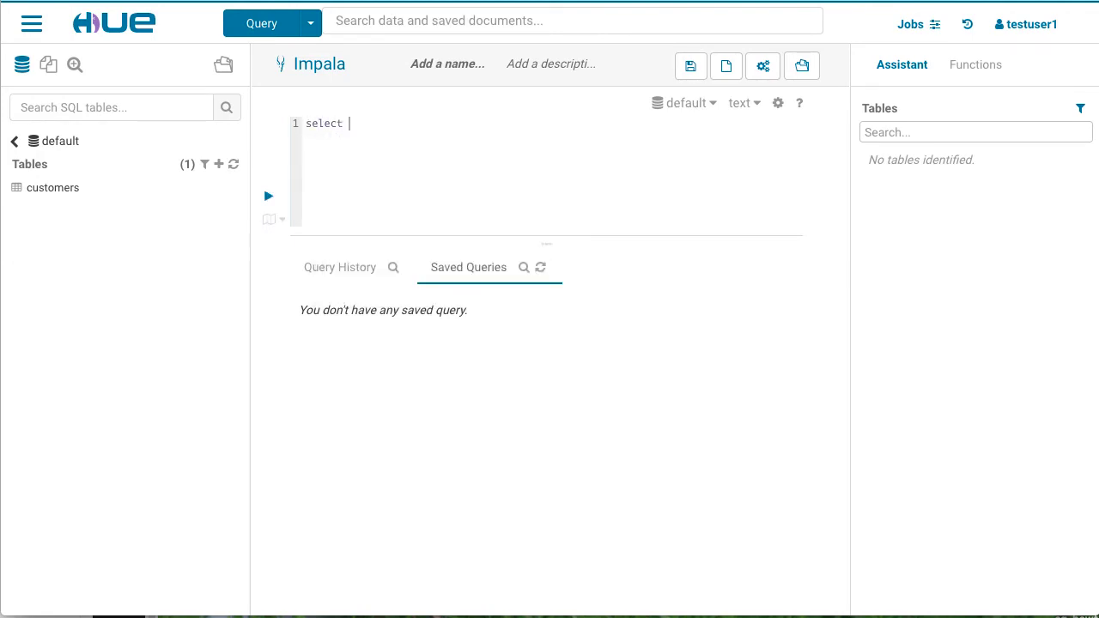
type("* from cust")
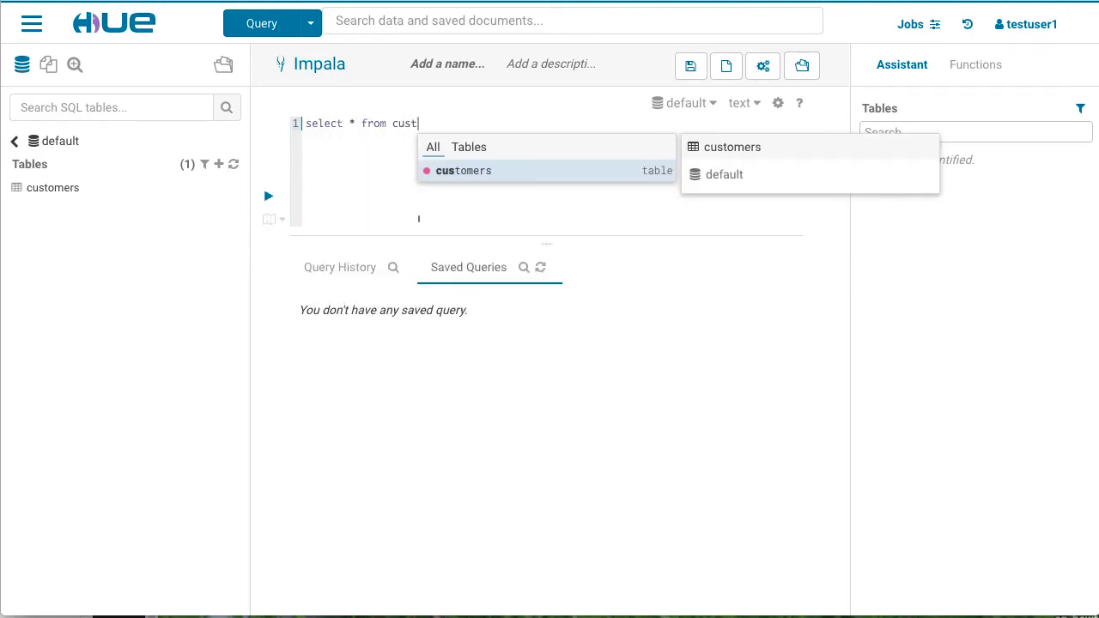
type("omers")
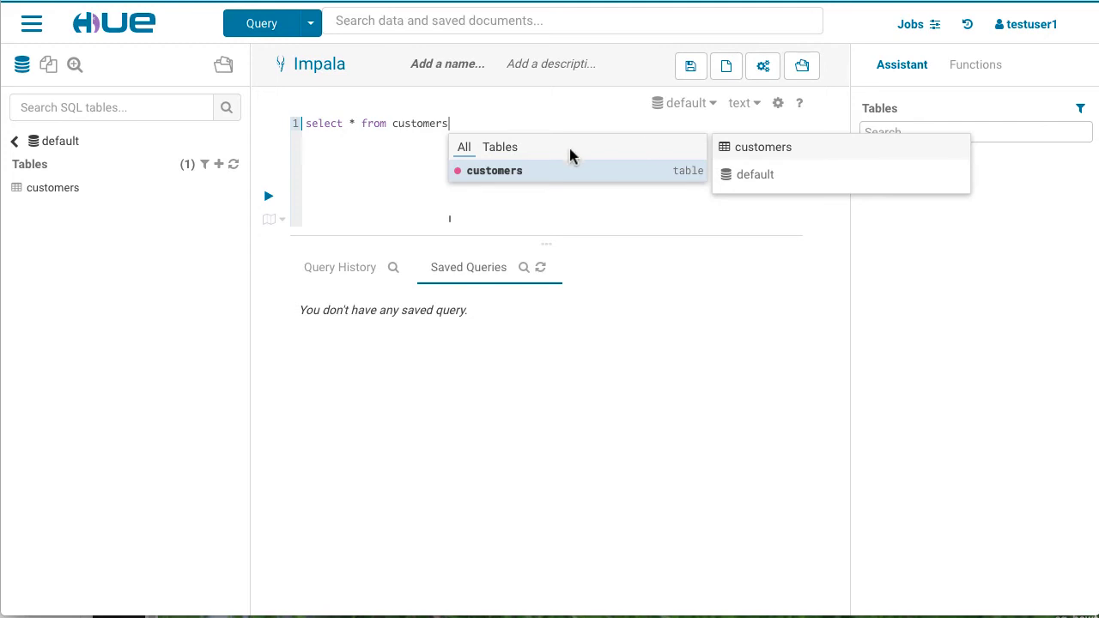
left_click(406, 181)
left_click(268, 198)
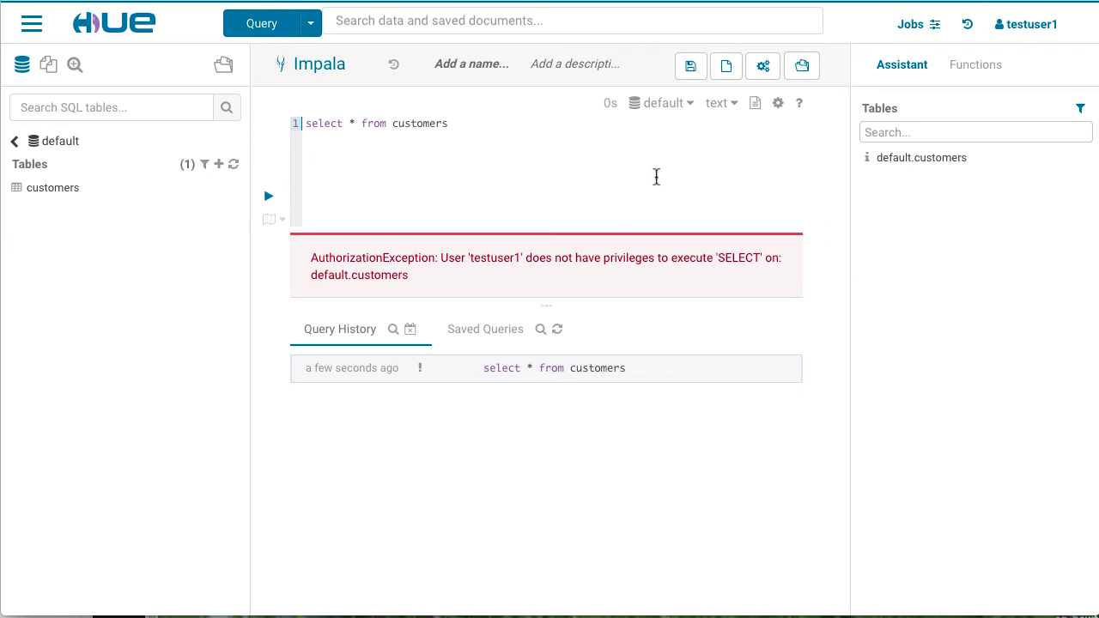
Step: Change the query to select * from web_logs and run it, which is also denied SELECT
left_click_drag(448, 127, 394, 127)
type("web_logs")
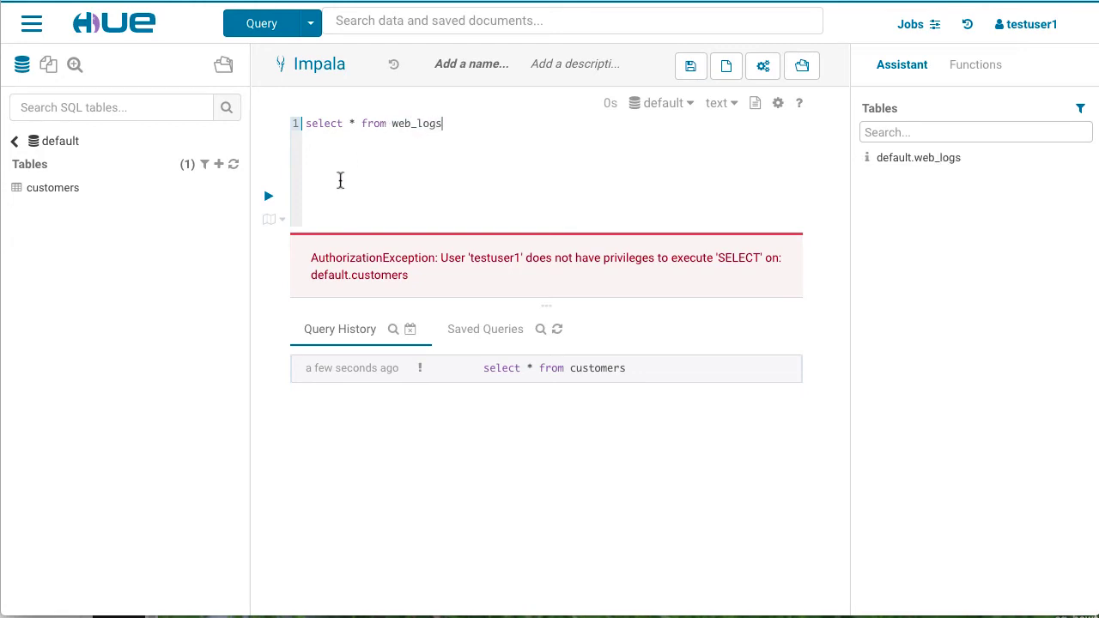
left_click(269, 200)
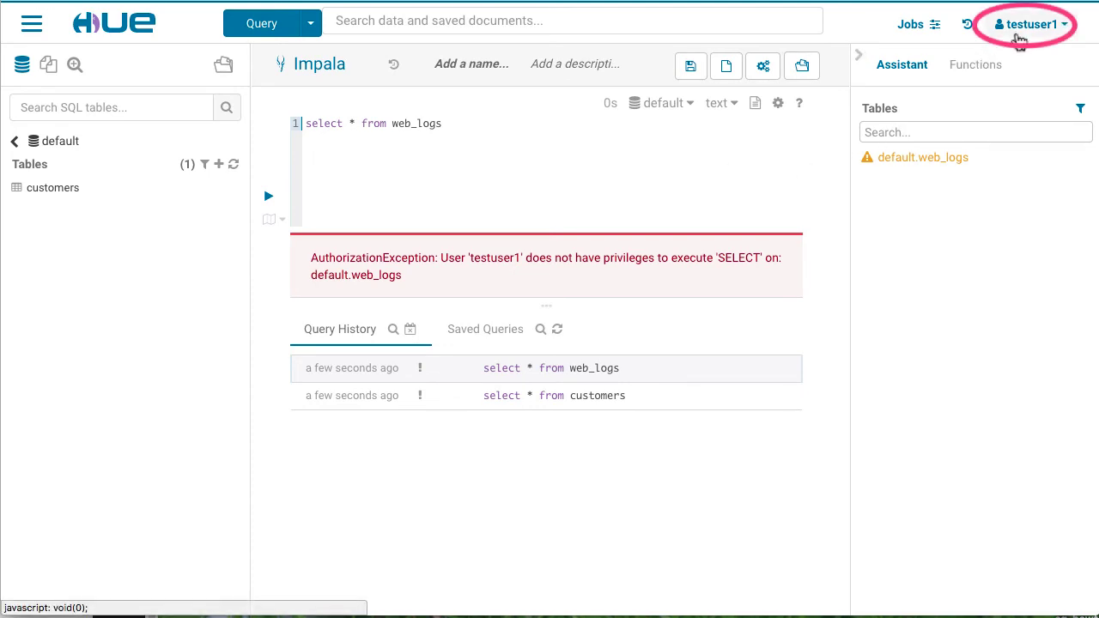
Step: Sign out the test user and log back in as the impala admin user with its password
left_click(1069, 29)
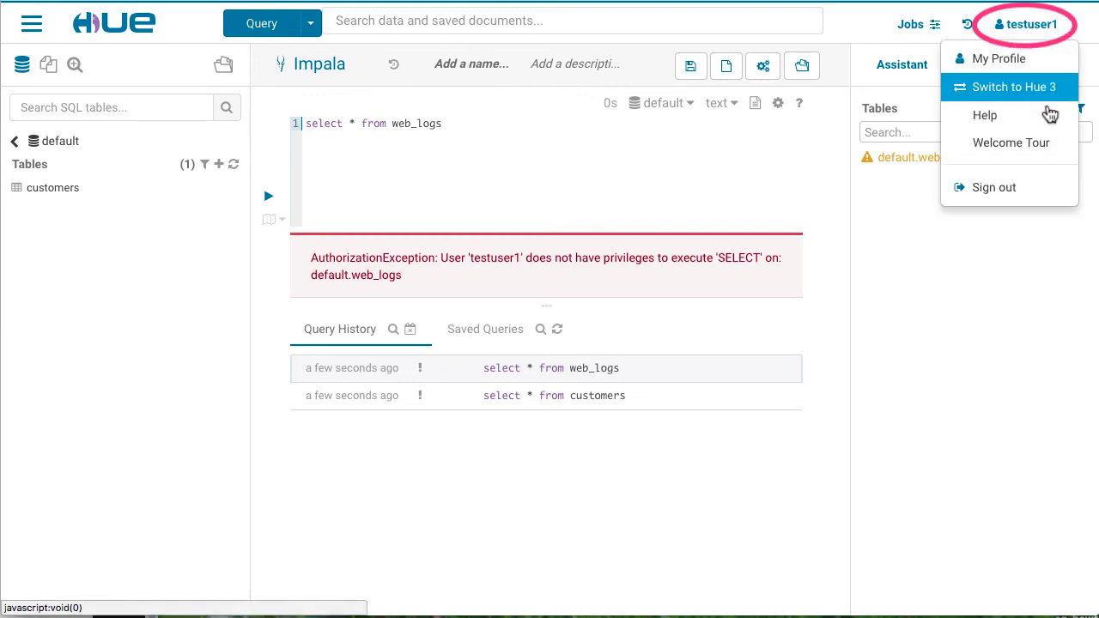
left_click(1047, 191)
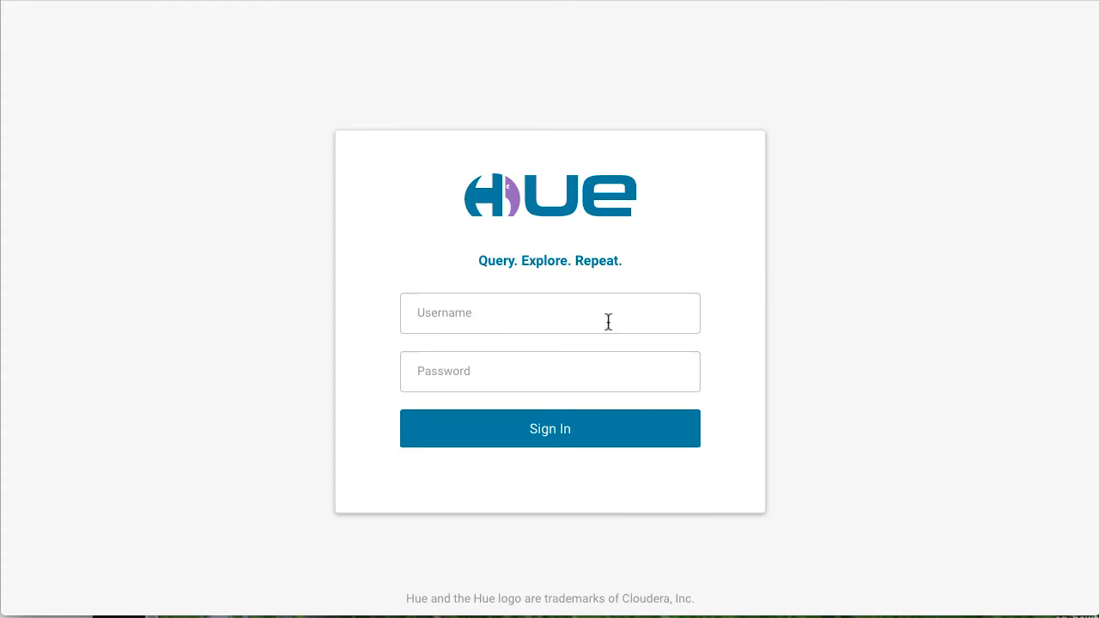
type("impalacloudera")
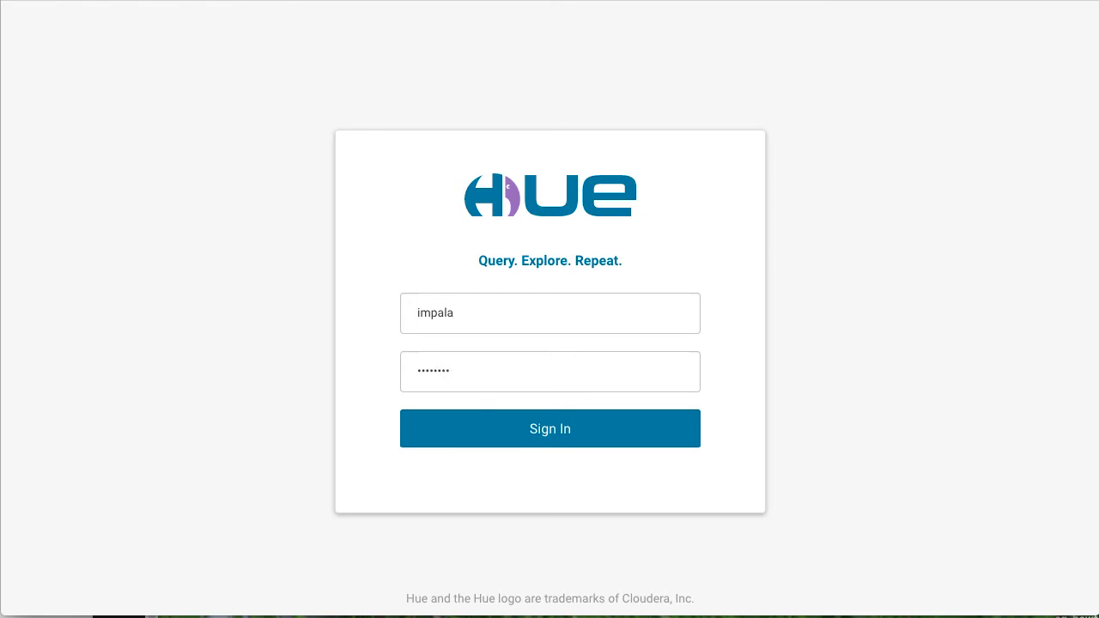
left_click(619, 436)
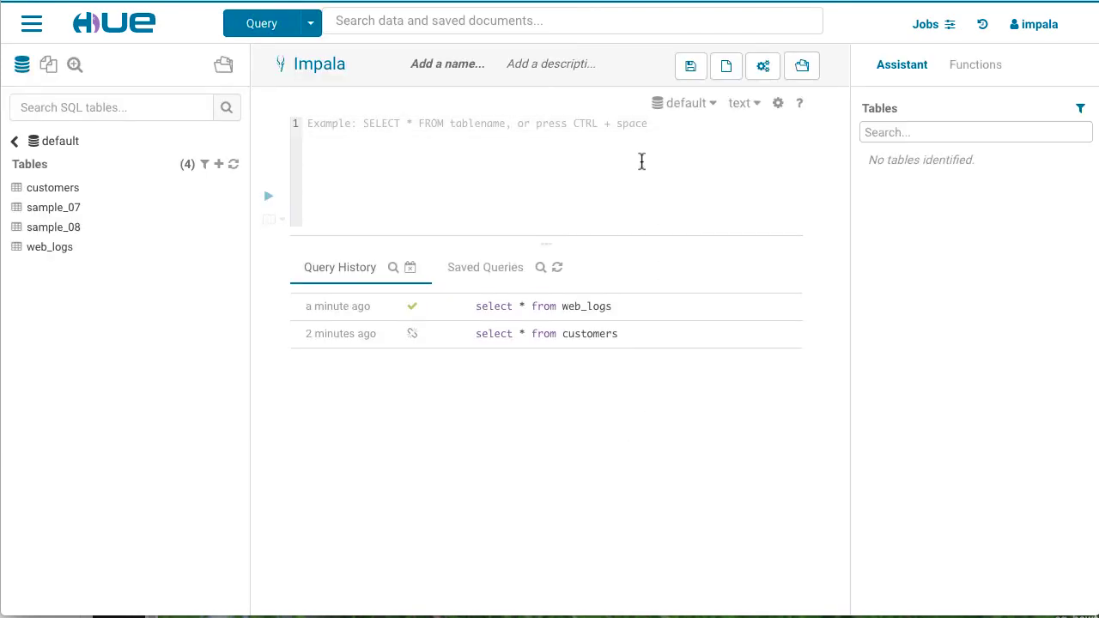
Step: Run 'create role test_role' in the Impala editor
type("create")
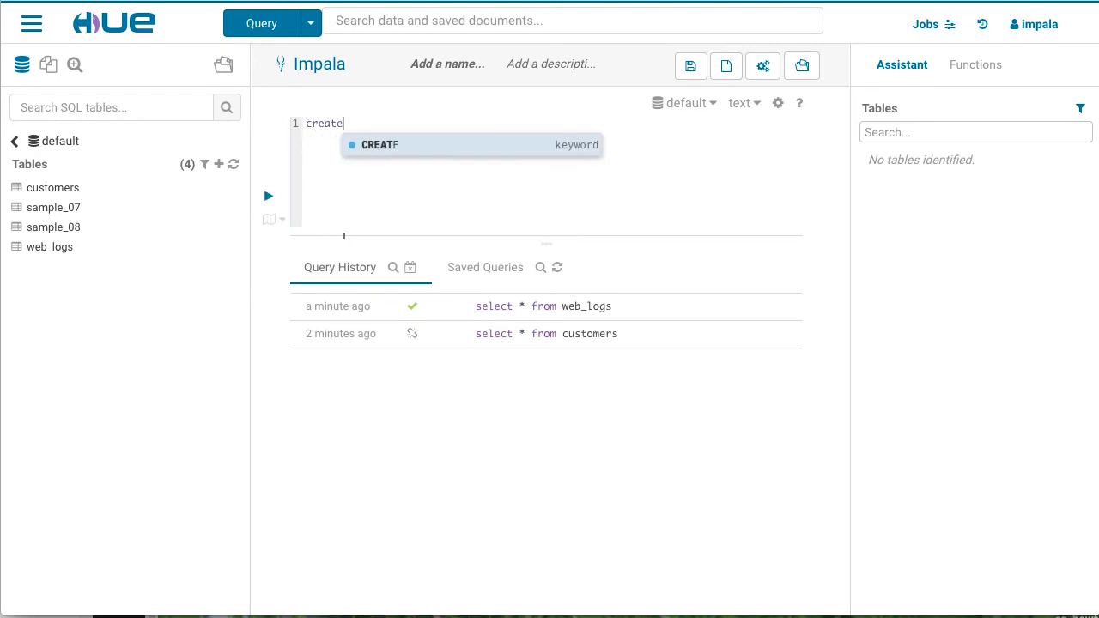
type(" role tes")
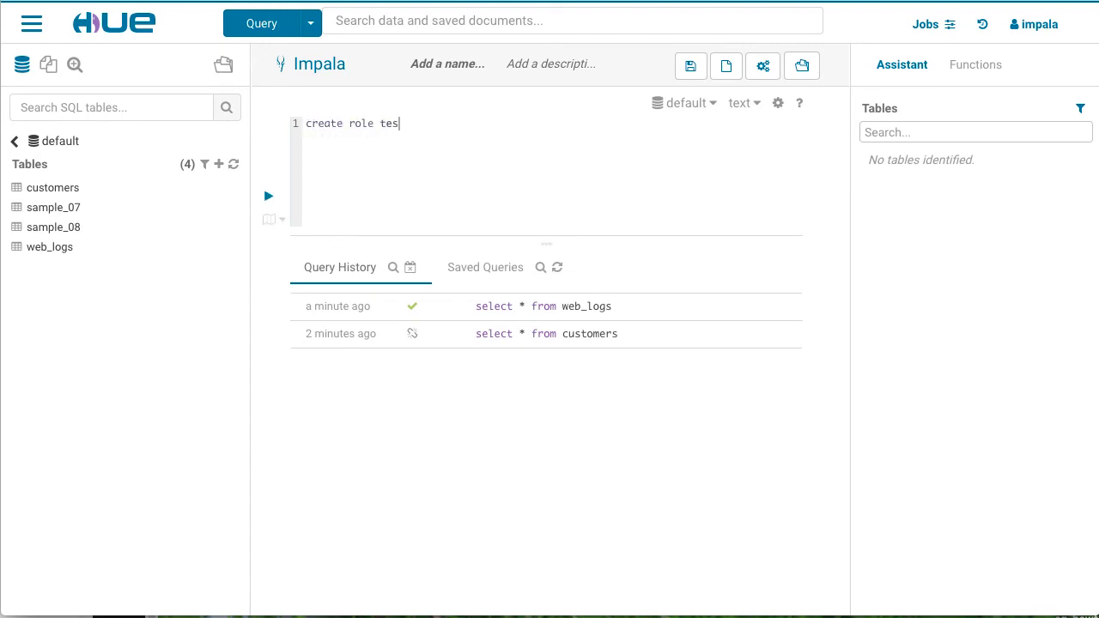
type("t_role")
left_click(270, 201)
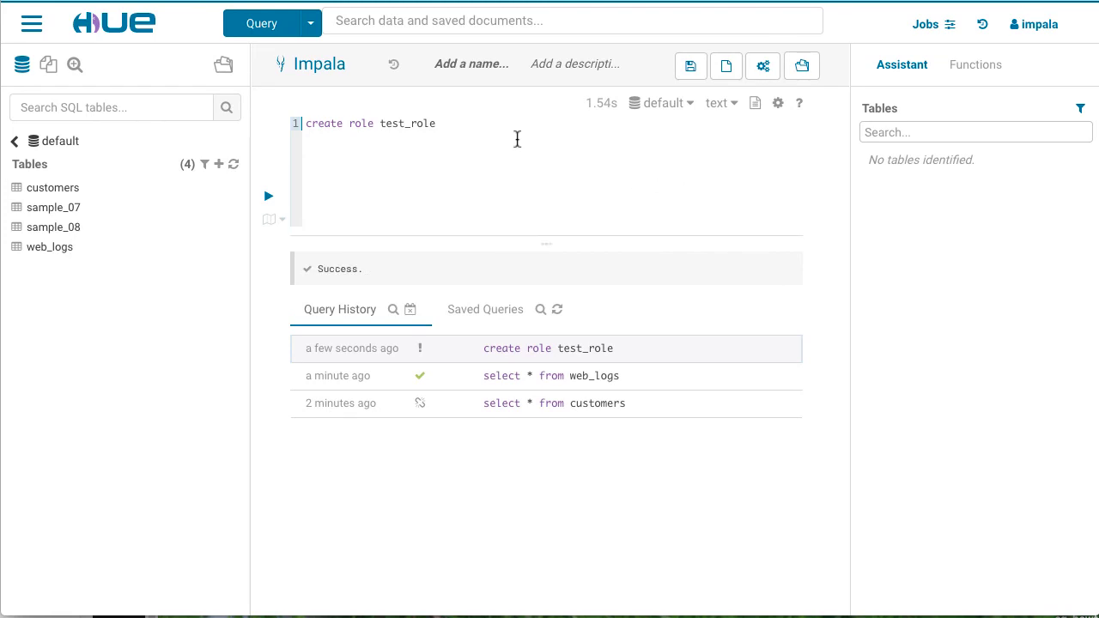
left_click_drag(456, 126, 302, 123)
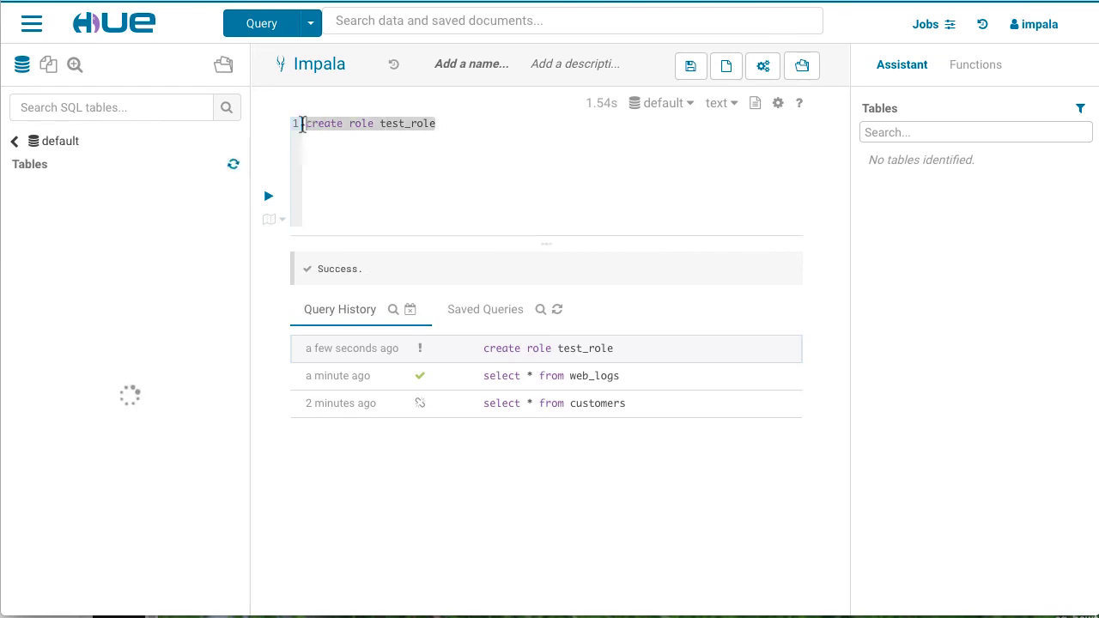
Step: Run 'grant role test_role to group testuser1' in the Impala editor
type("gr")
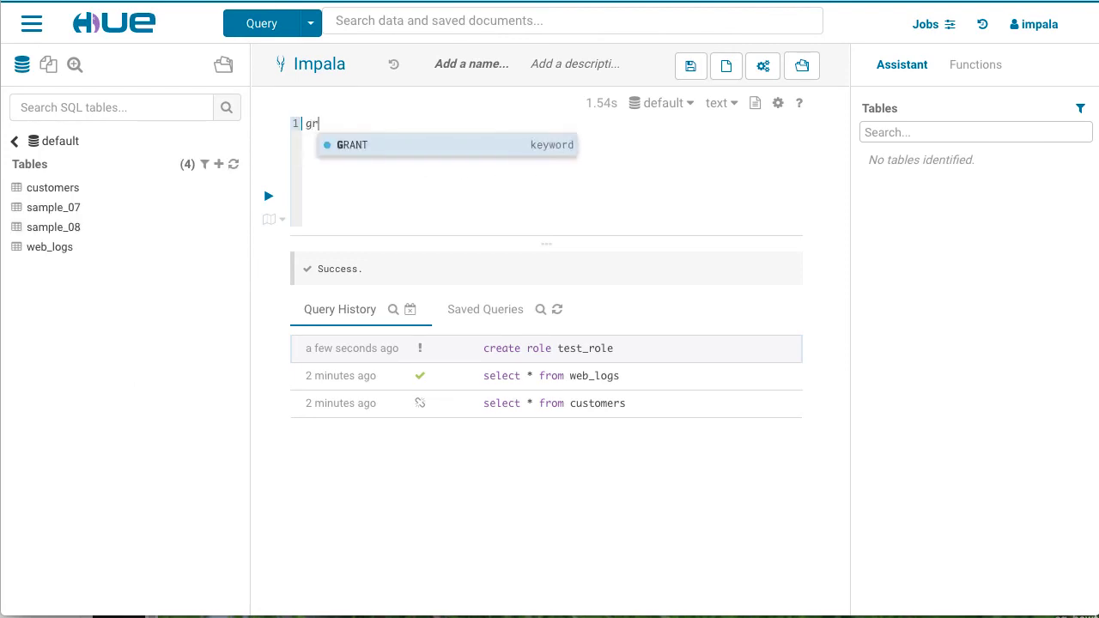
type("ant role te")
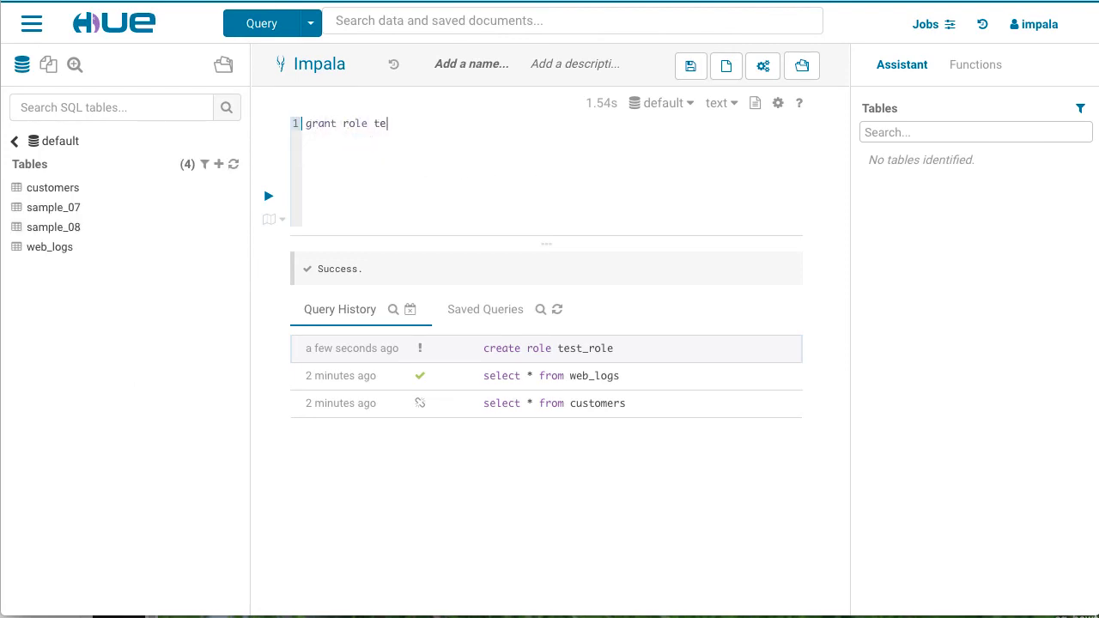
type("st_role to group testuser1")
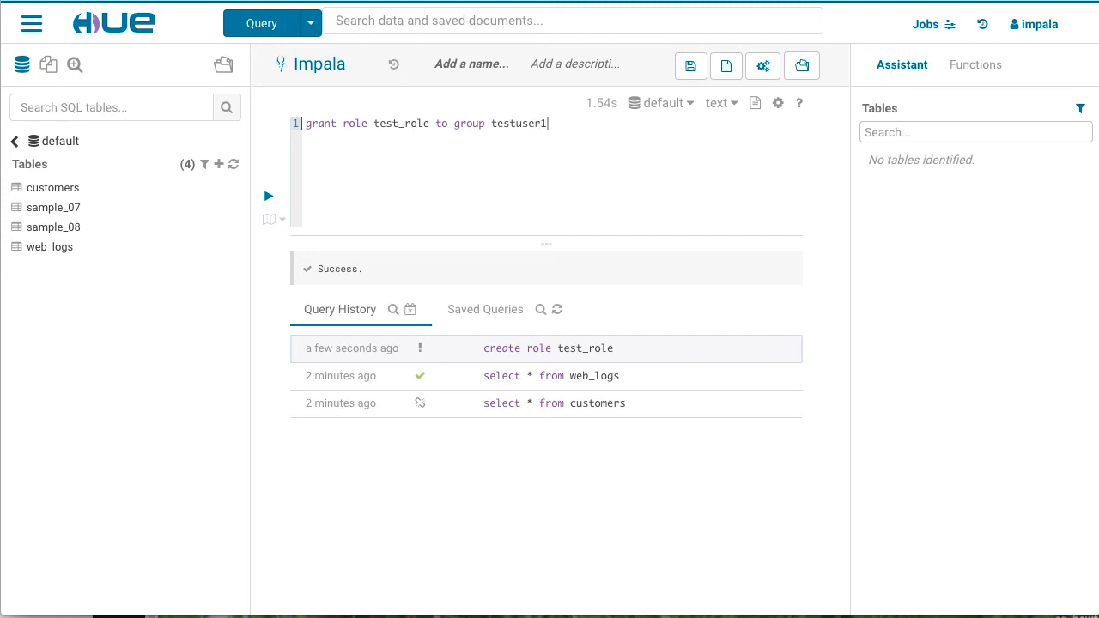
left_click(270, 199)
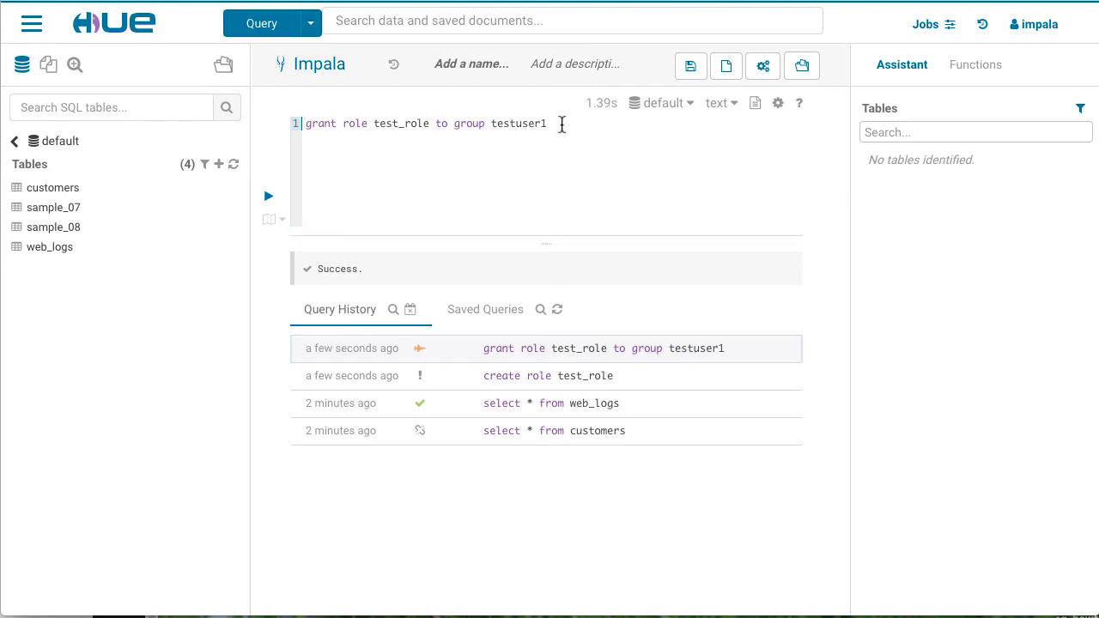
left_click_drag(562, 125, 302, 124)
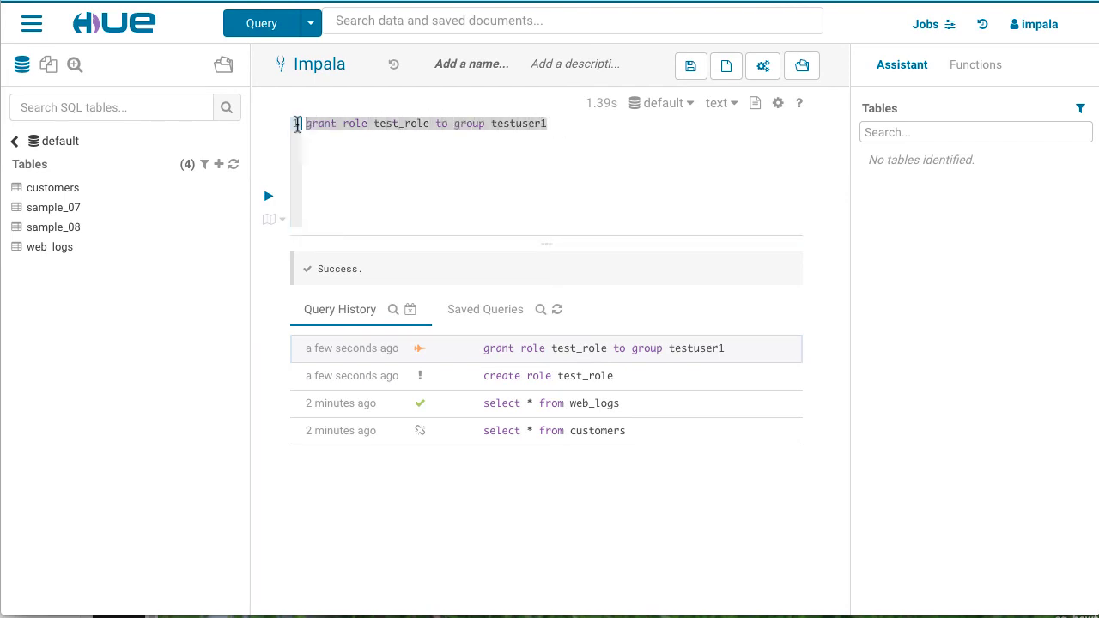
Step: Run 'grant select on table customers to role test_role'
type("g")
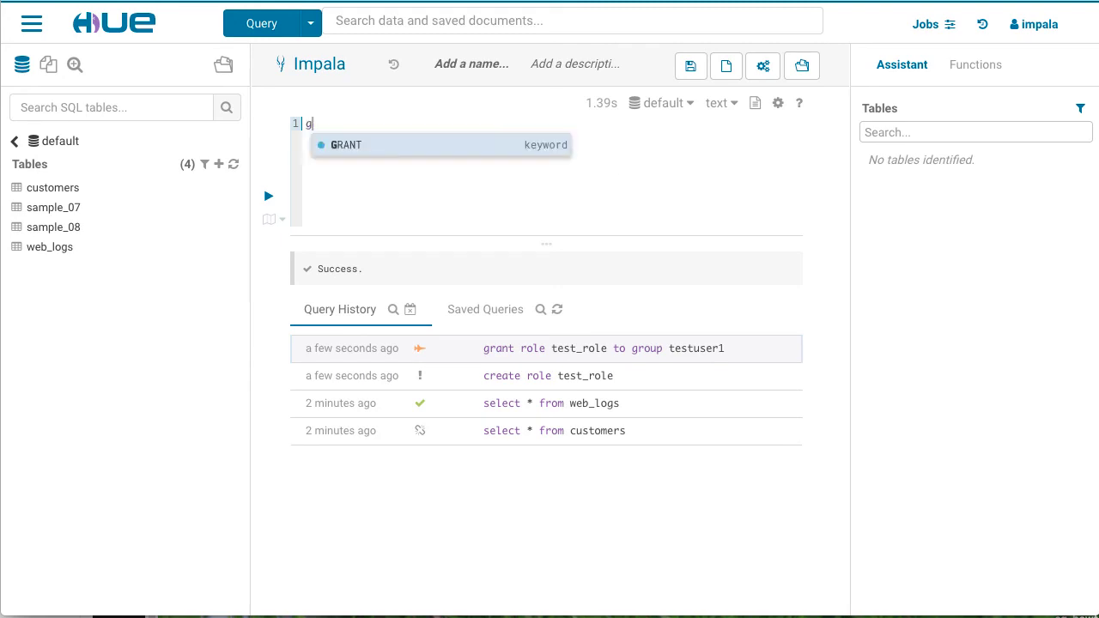
type("rant sel")
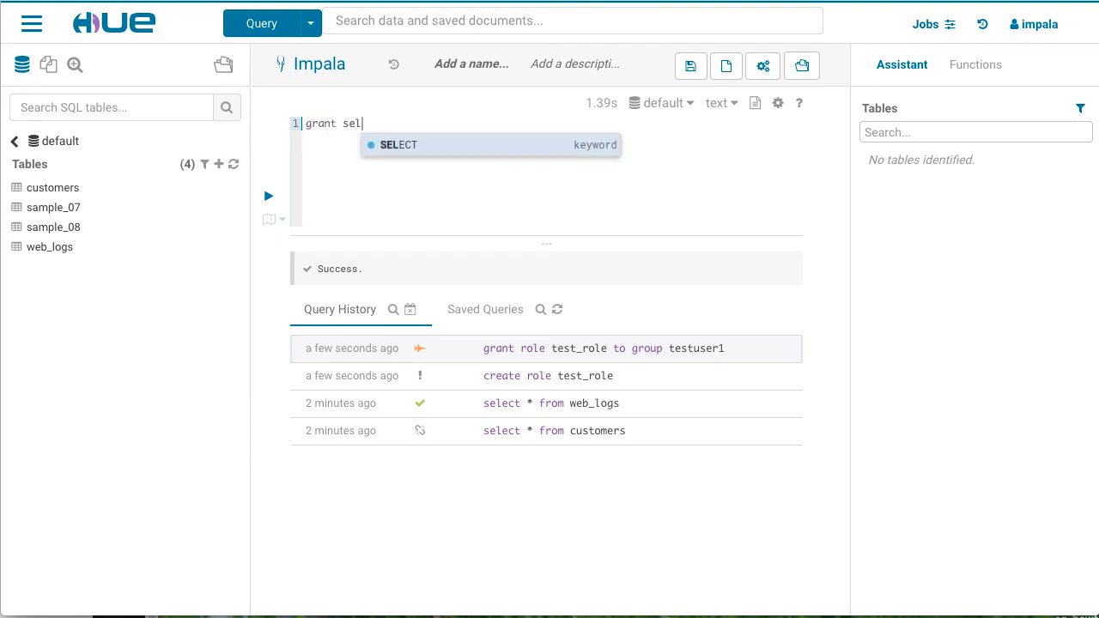
type("ect on ta")
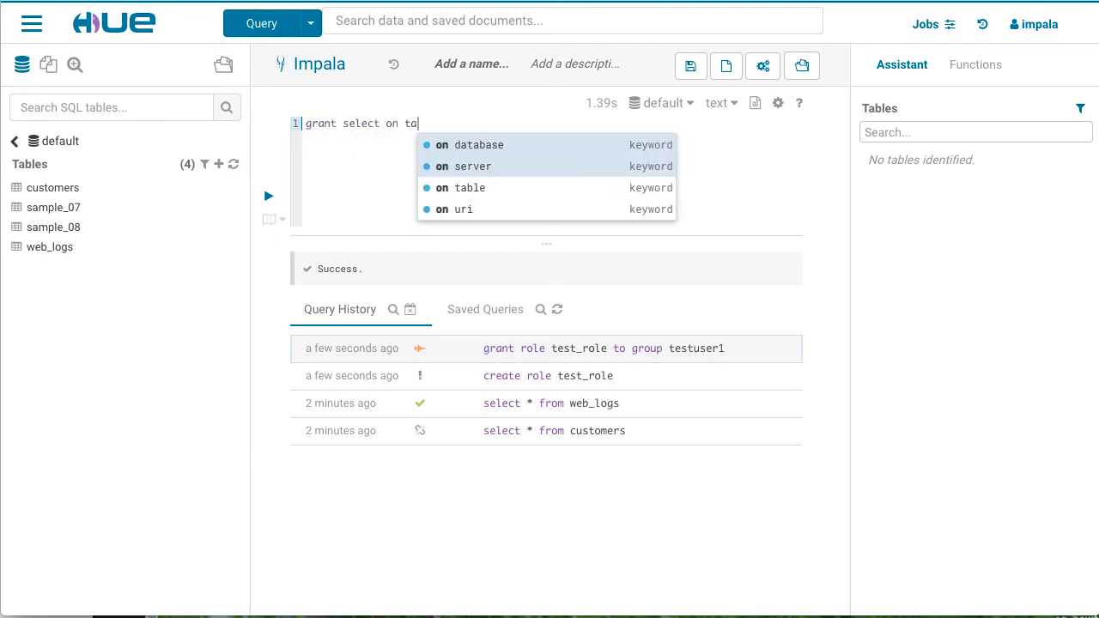
type("ble customer")
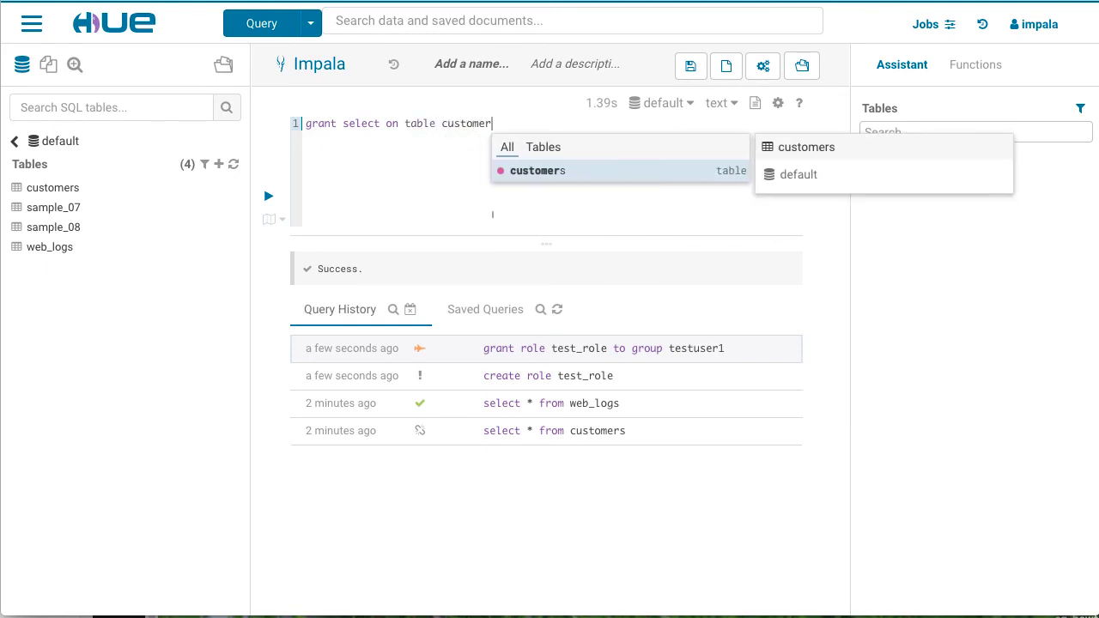
type("s to rol")
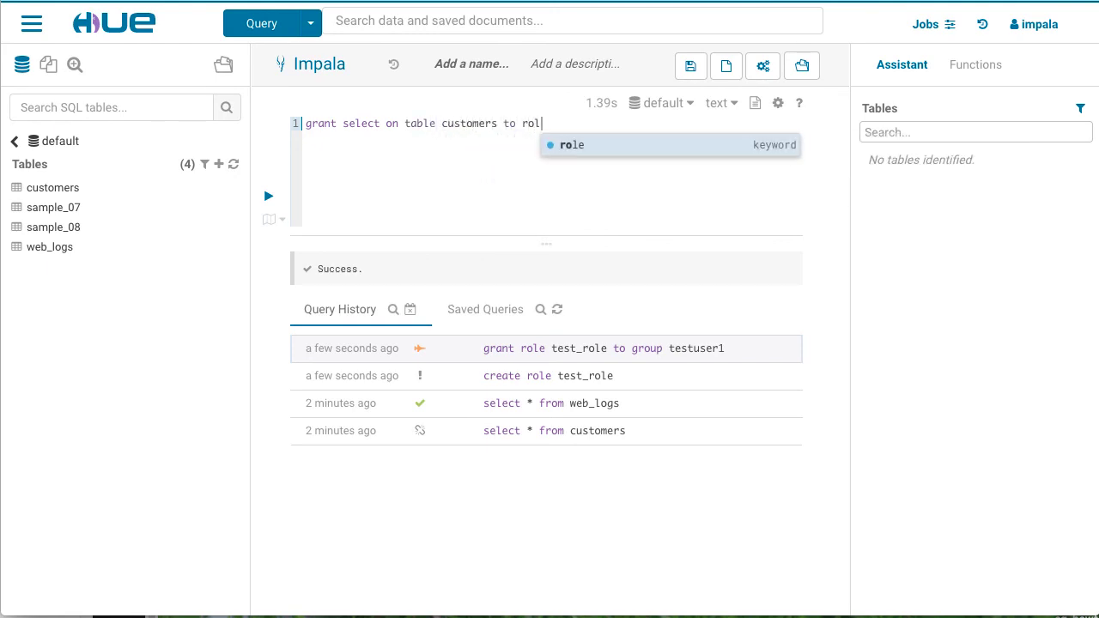
type("e test_")
type("role")
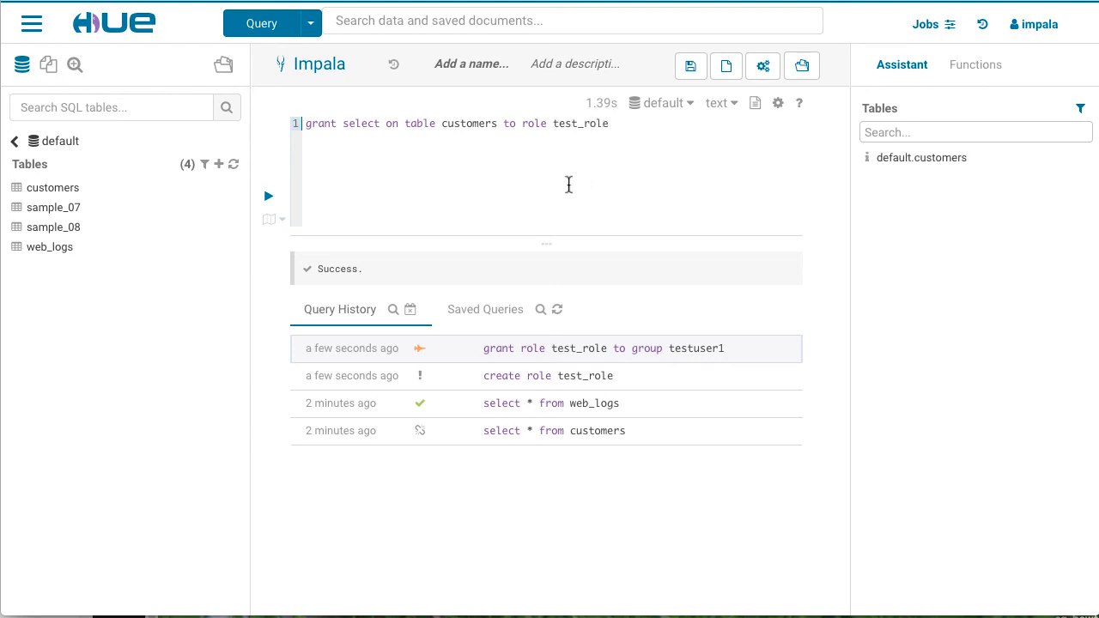
left_click(268, 200)
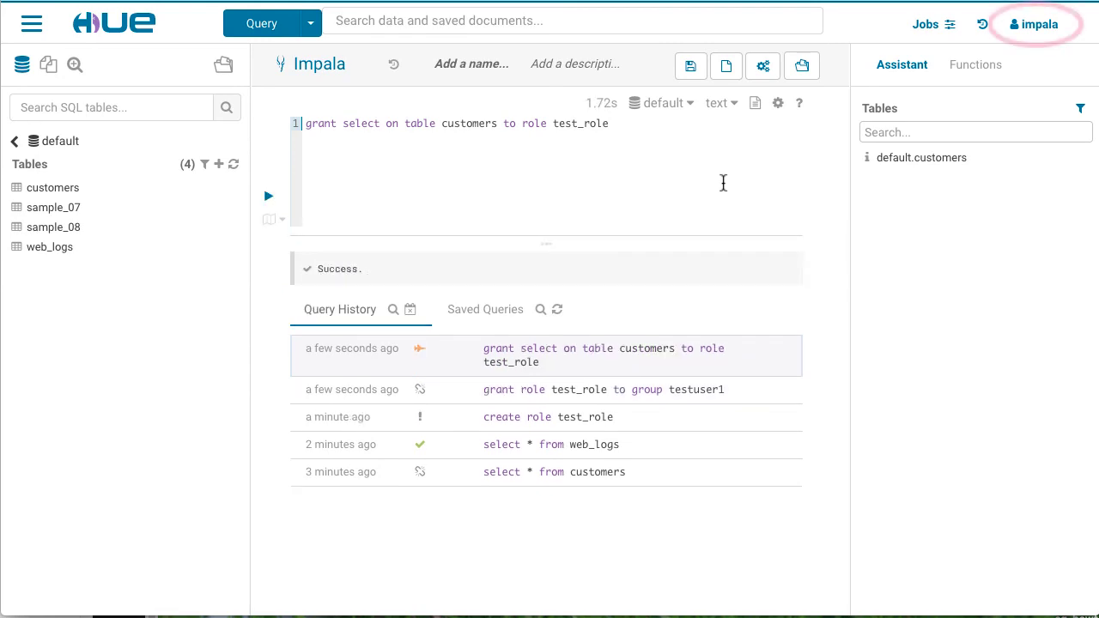
Step: Sign out of the impala account and log in as testuser1 with its password
left_click(1070, 31)
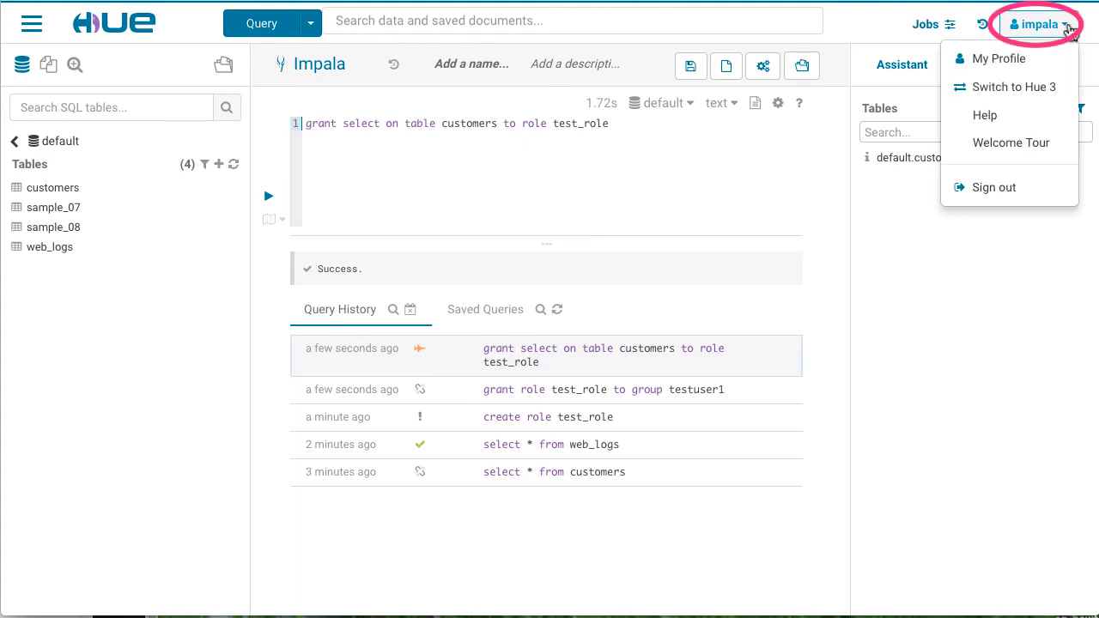
left_click(1048, 192)
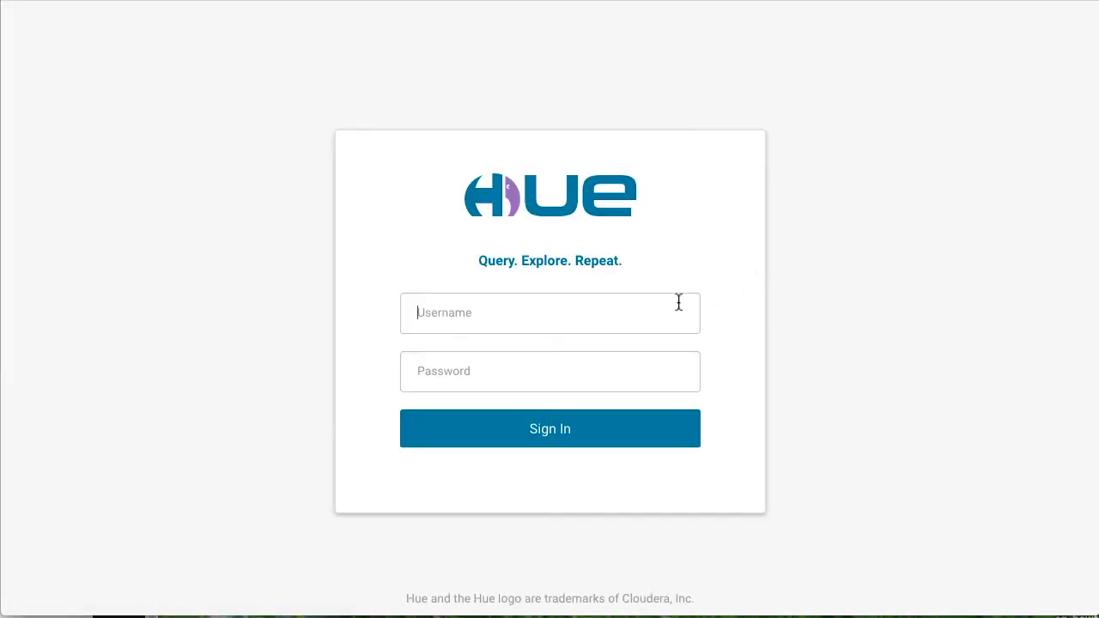
type("testusert")
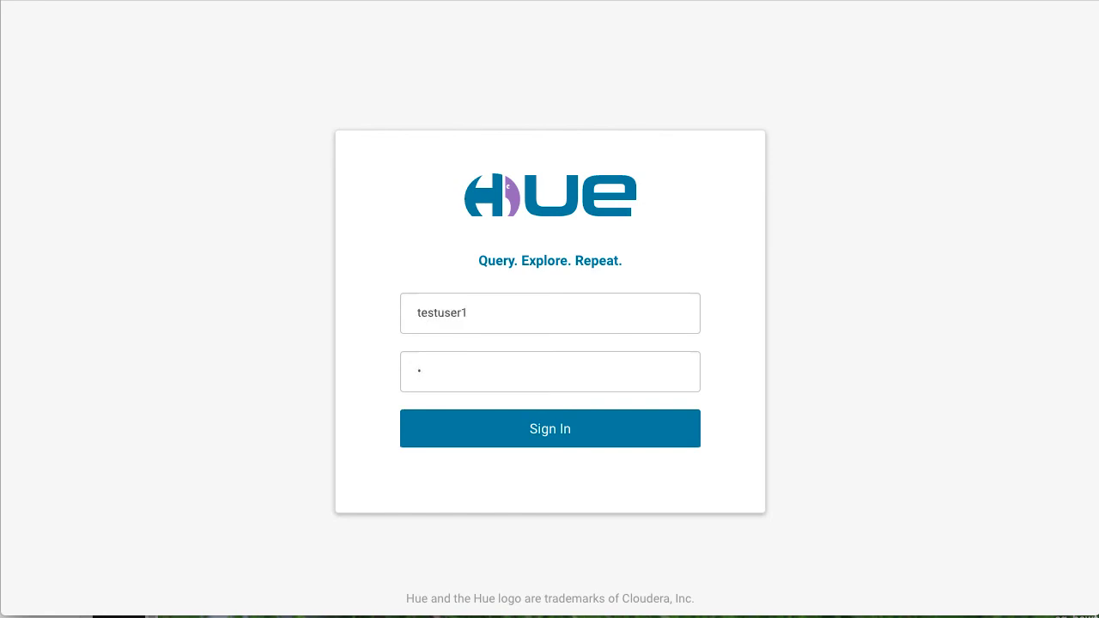
type("•••••••")
left_click(639, 431)
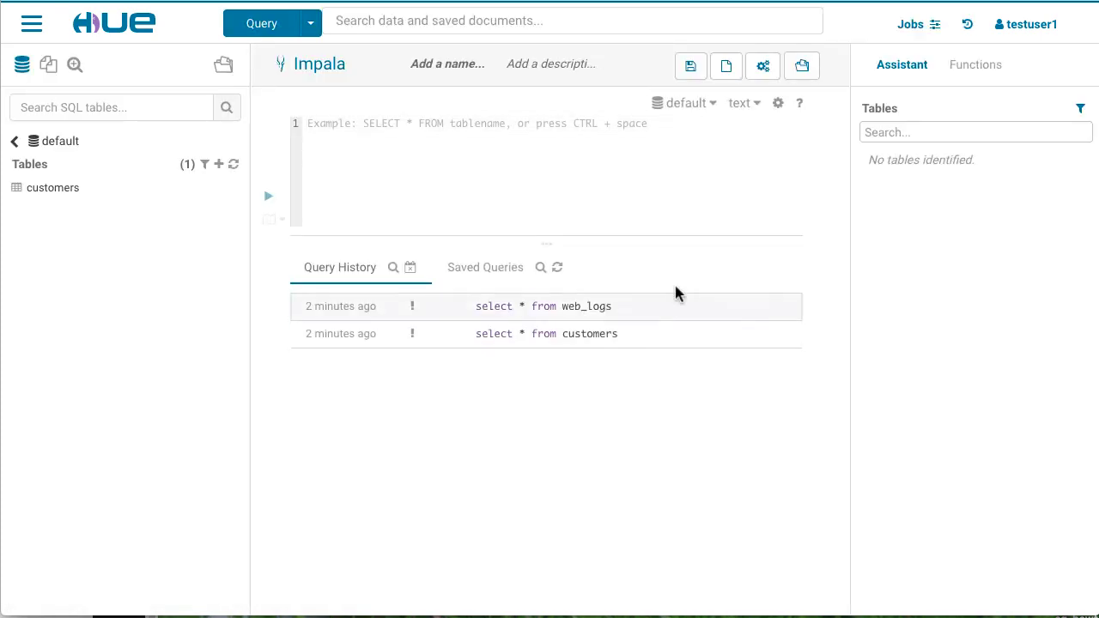
Step: As testuser1, run select * from customers and get 53 rows of ids and names
type("sel")
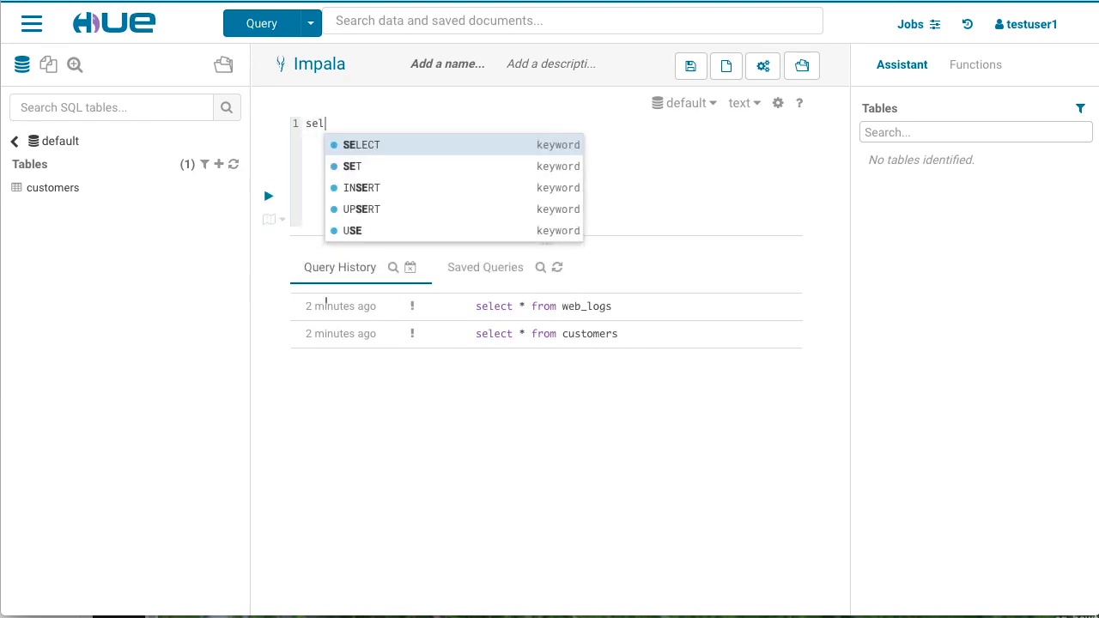
type("ect * f")
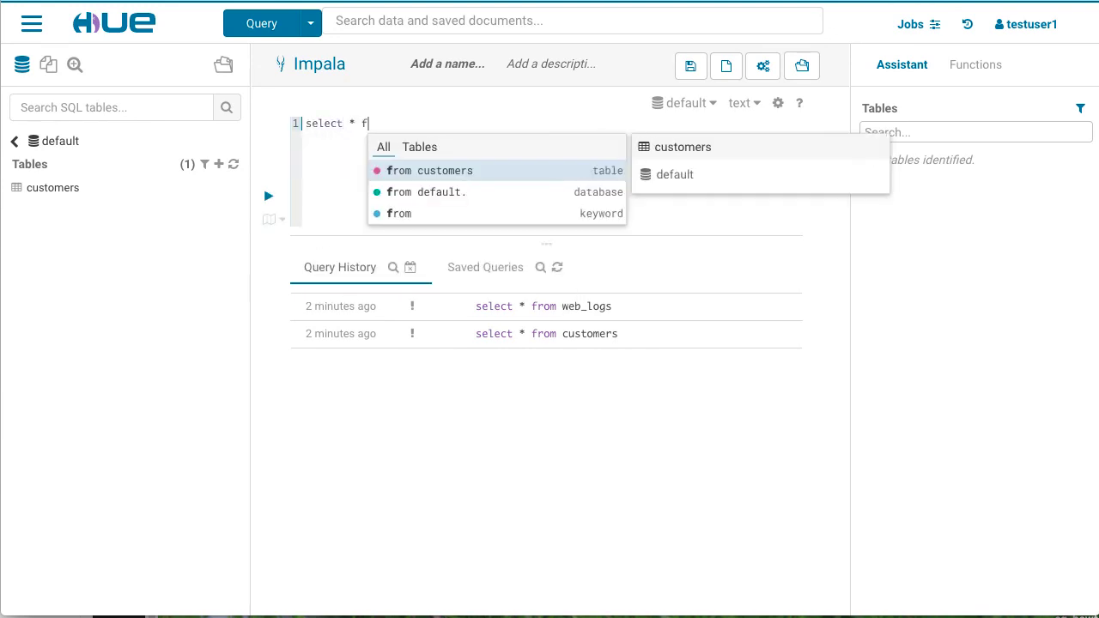
type("rom customers")
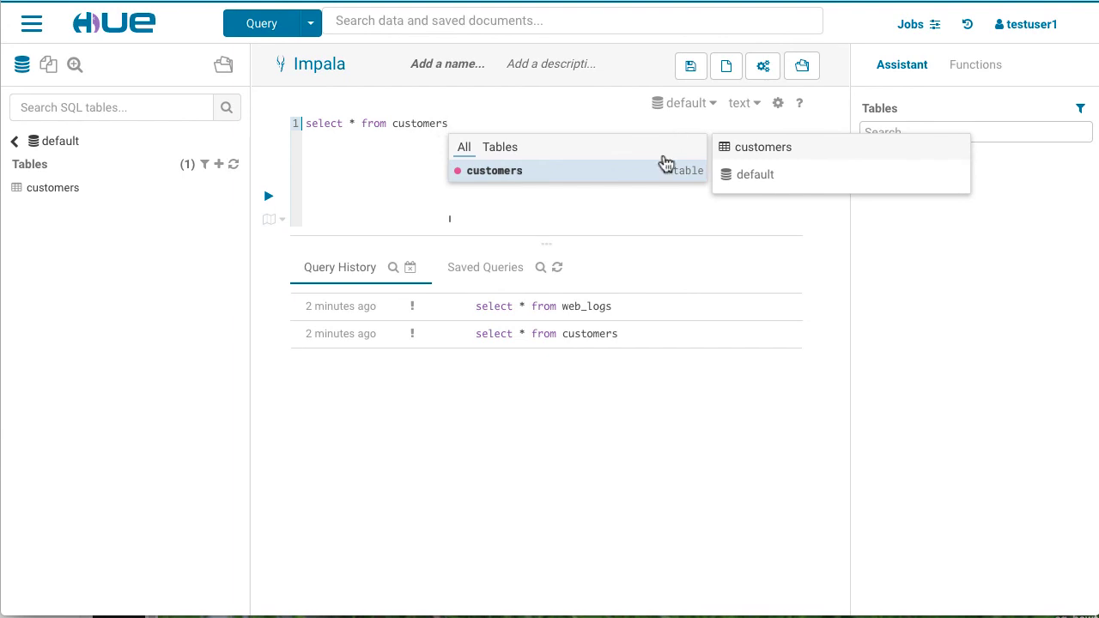
left_click(647, 204)
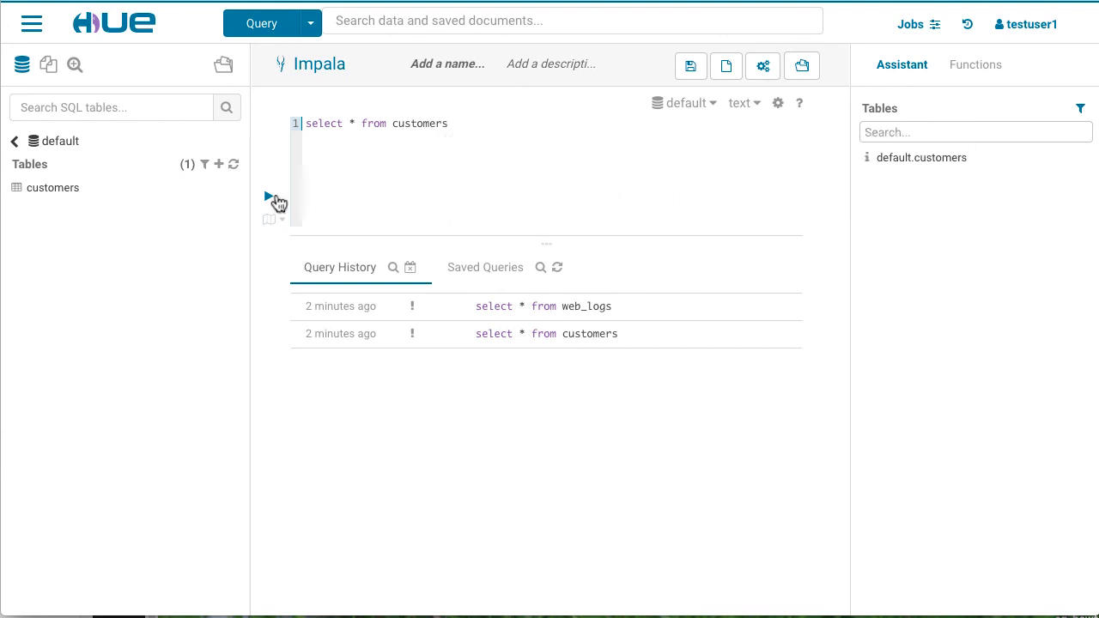
left_click(269, 197)
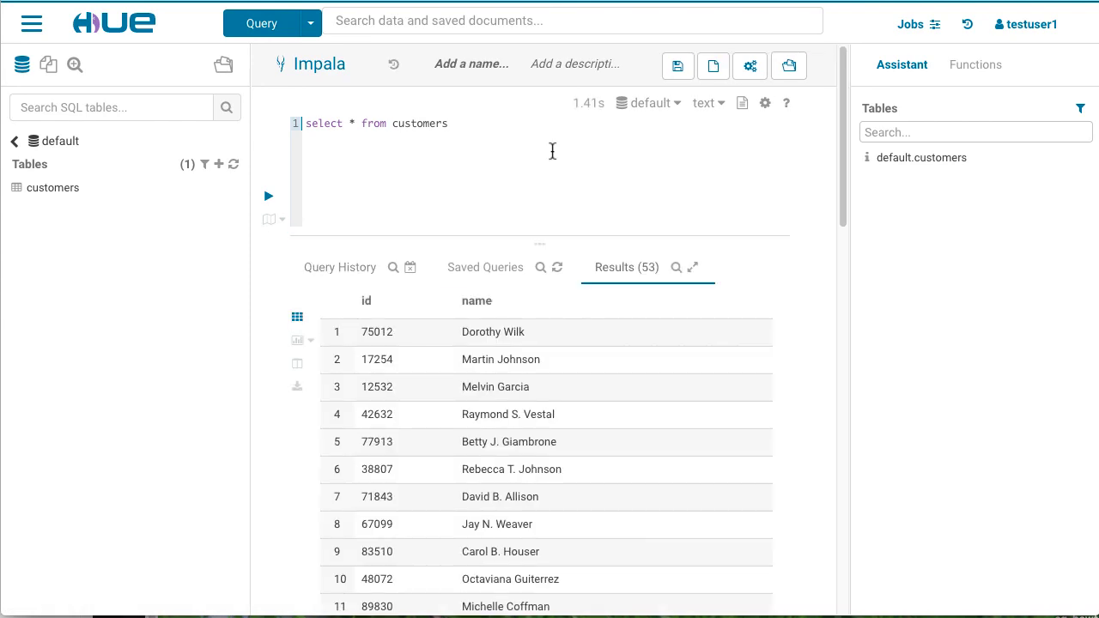
left_click_drag(450, 124, 394, 126)
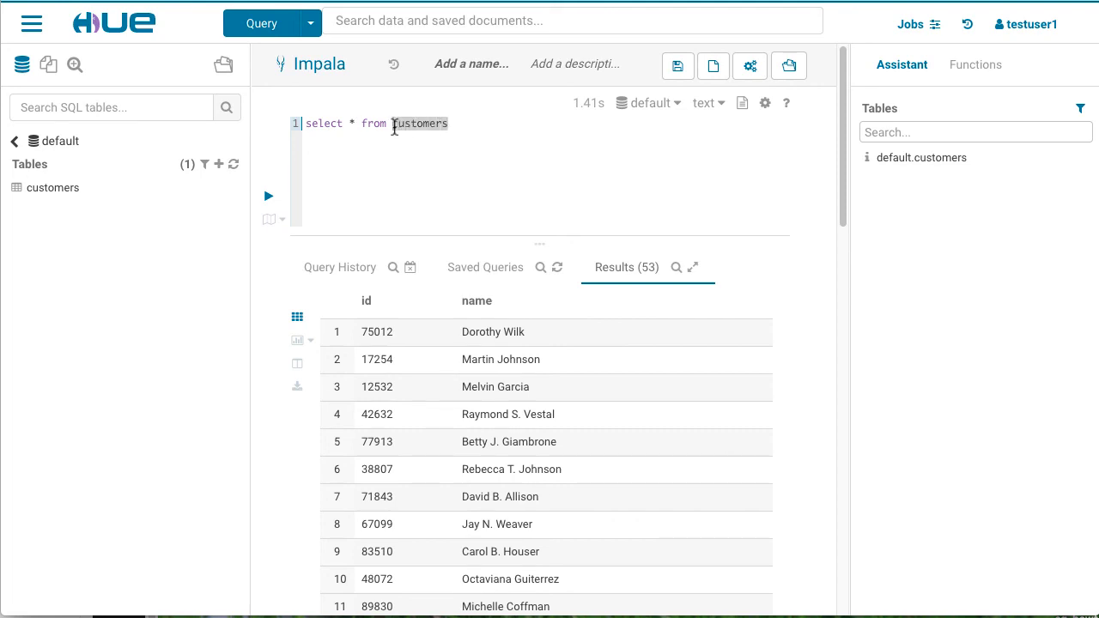
Step: Replace customers with web_logs and run select * from web_logs as testuser1
type("web_l")
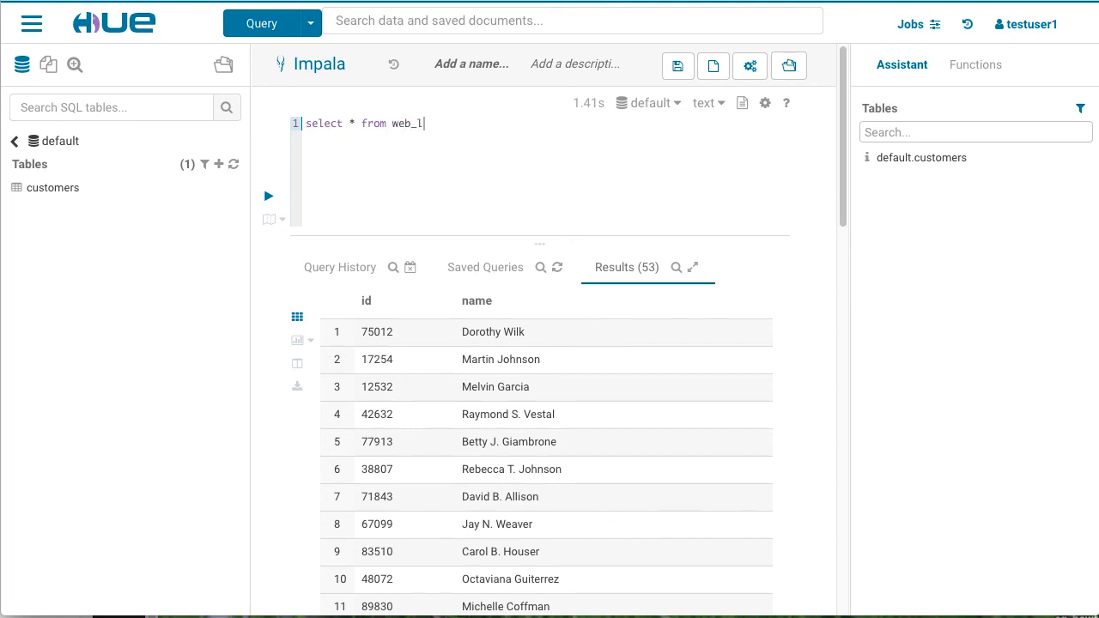
type("ogs")
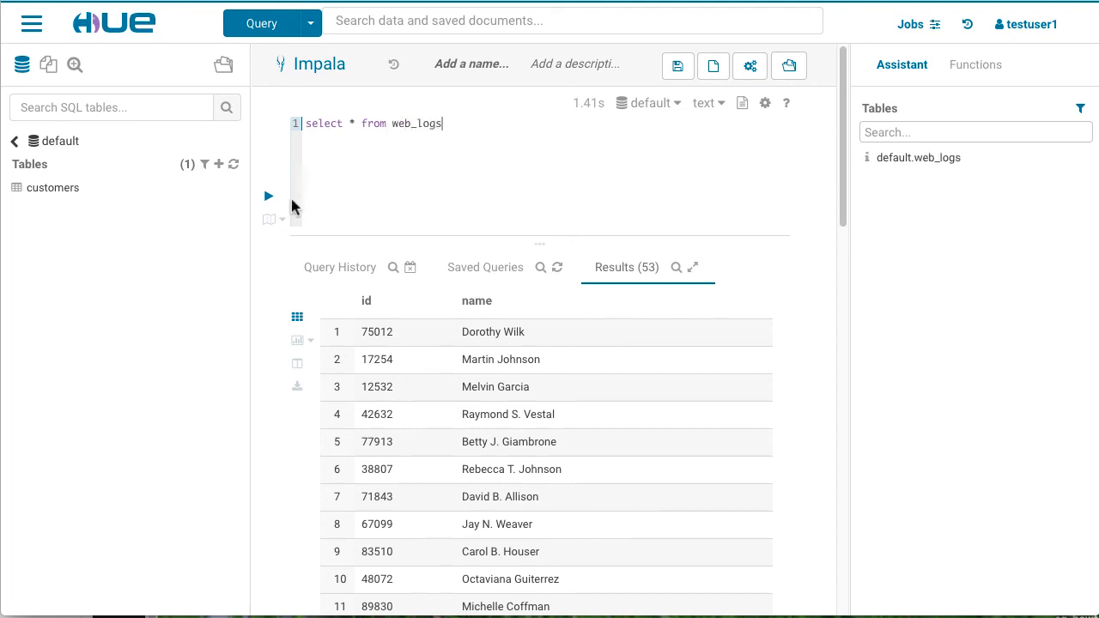
left_click(268, 199)
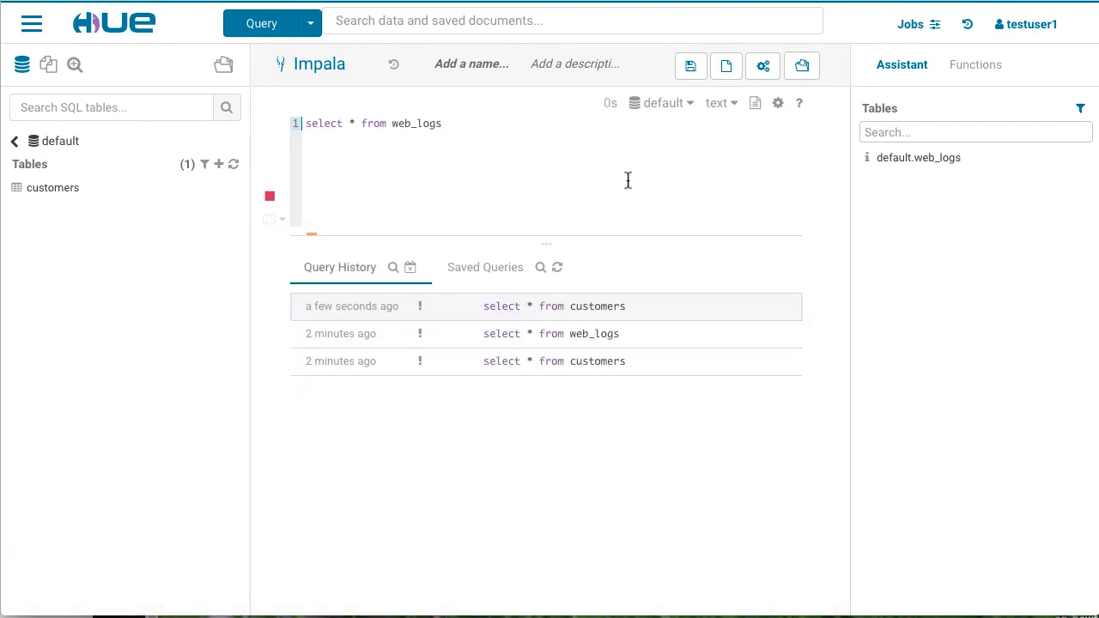